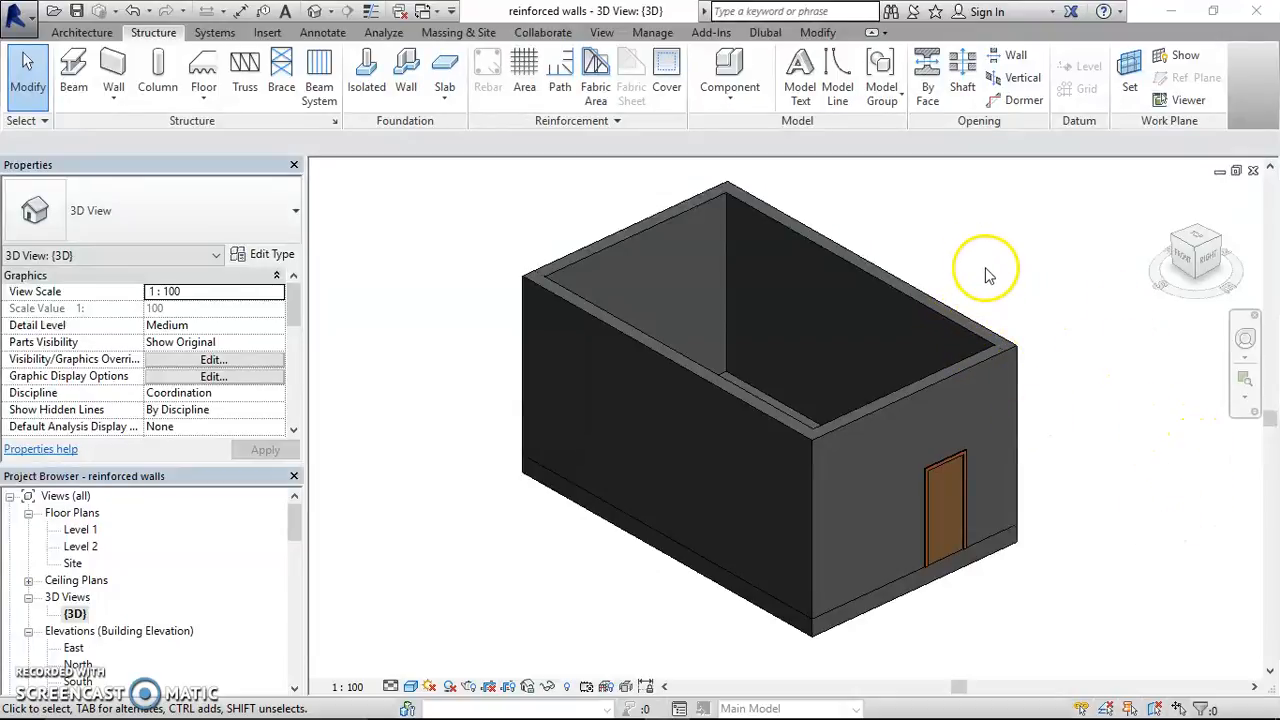
- Open the West elevation and start a structural area reinforcement on the wall shown there, accepting the default hook setting
middle_click_drag(994, 358, 994, 220)
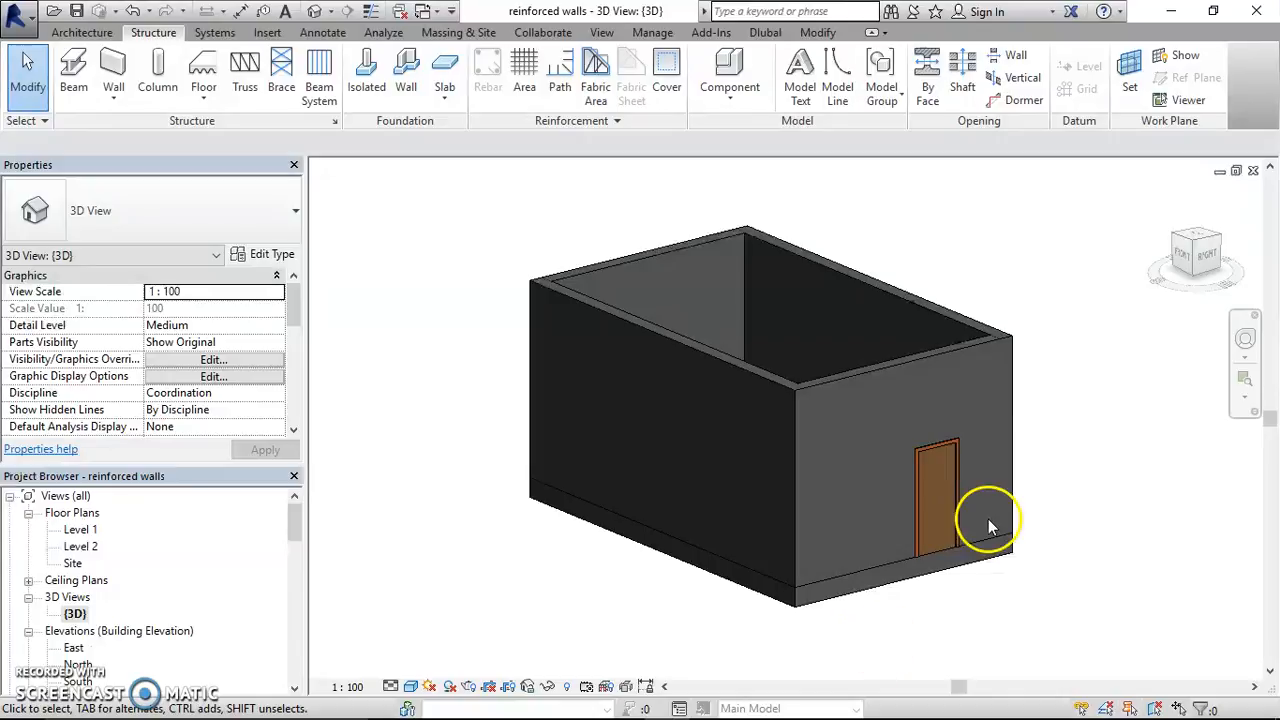
double_click(82, 530)
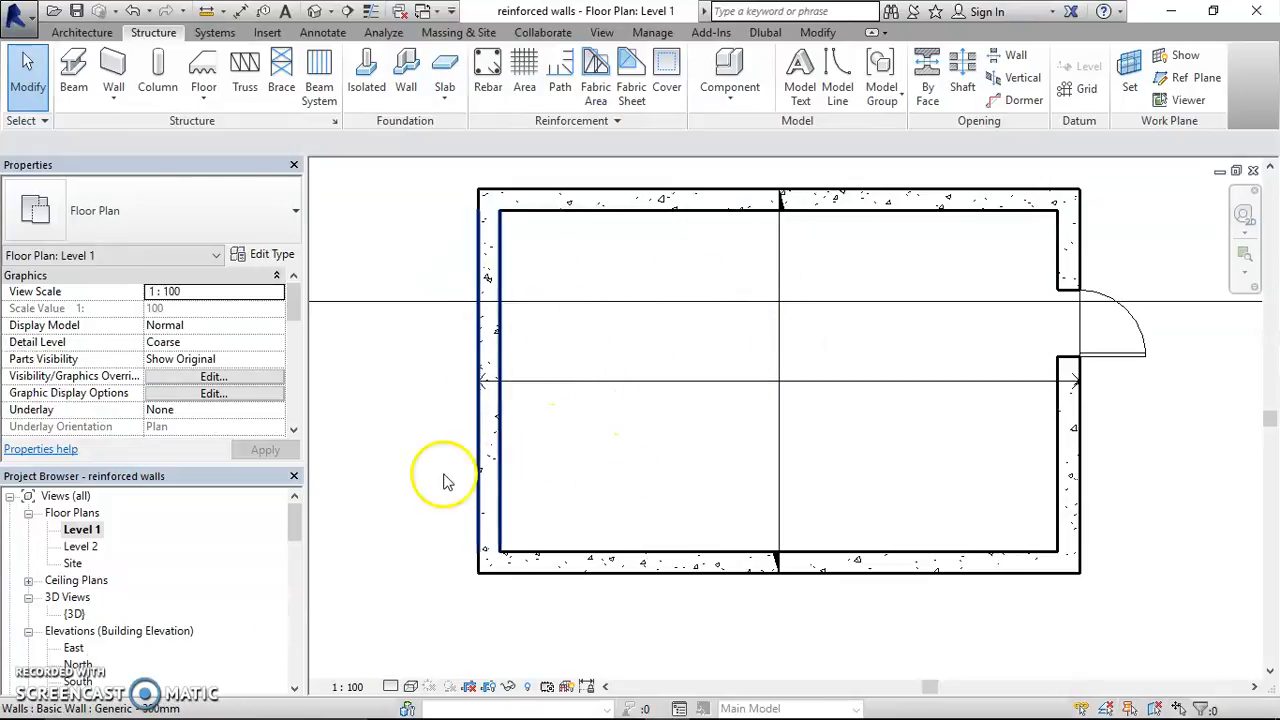
scroll(127, 585, "down", 2)
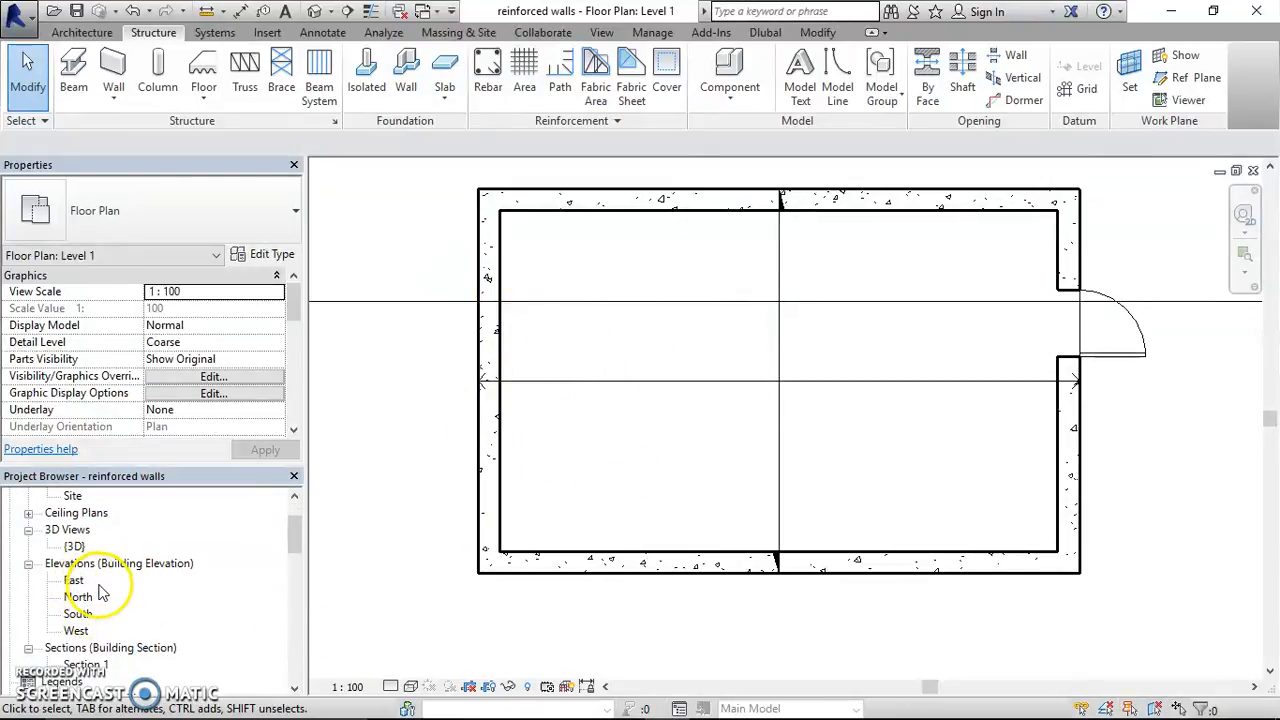
double_click(76, 630)
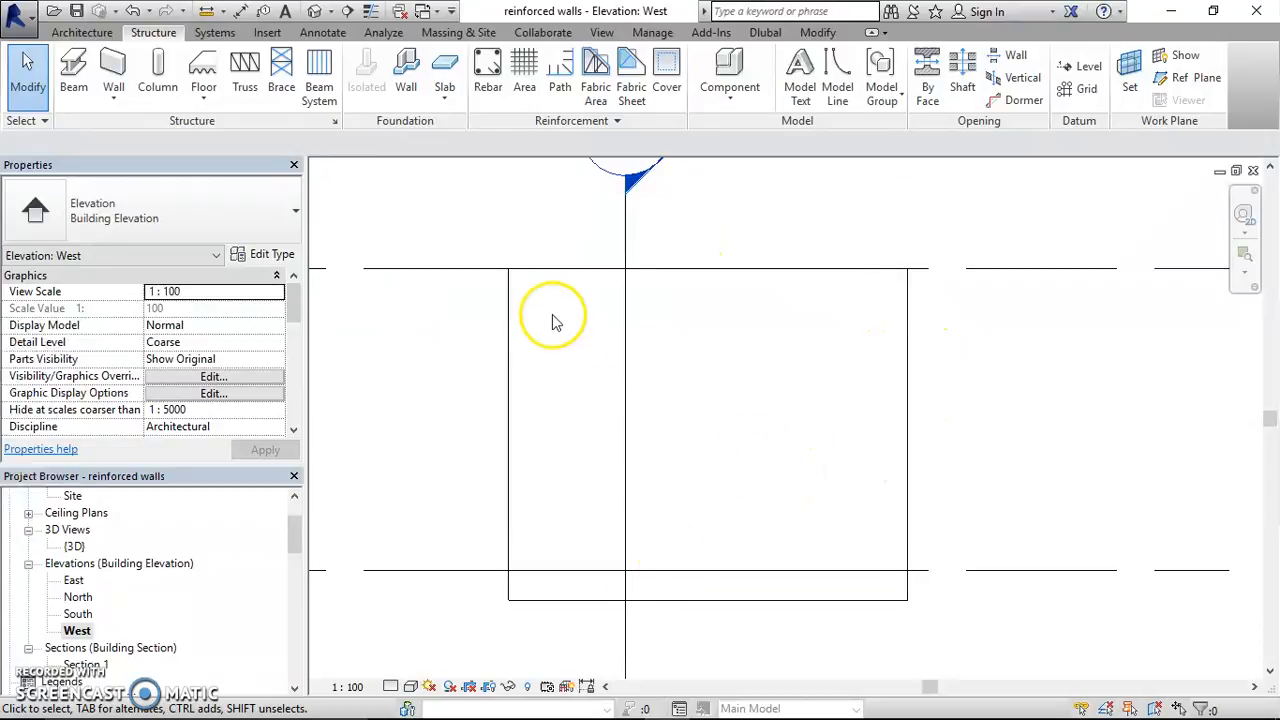
left_click(525, 70)
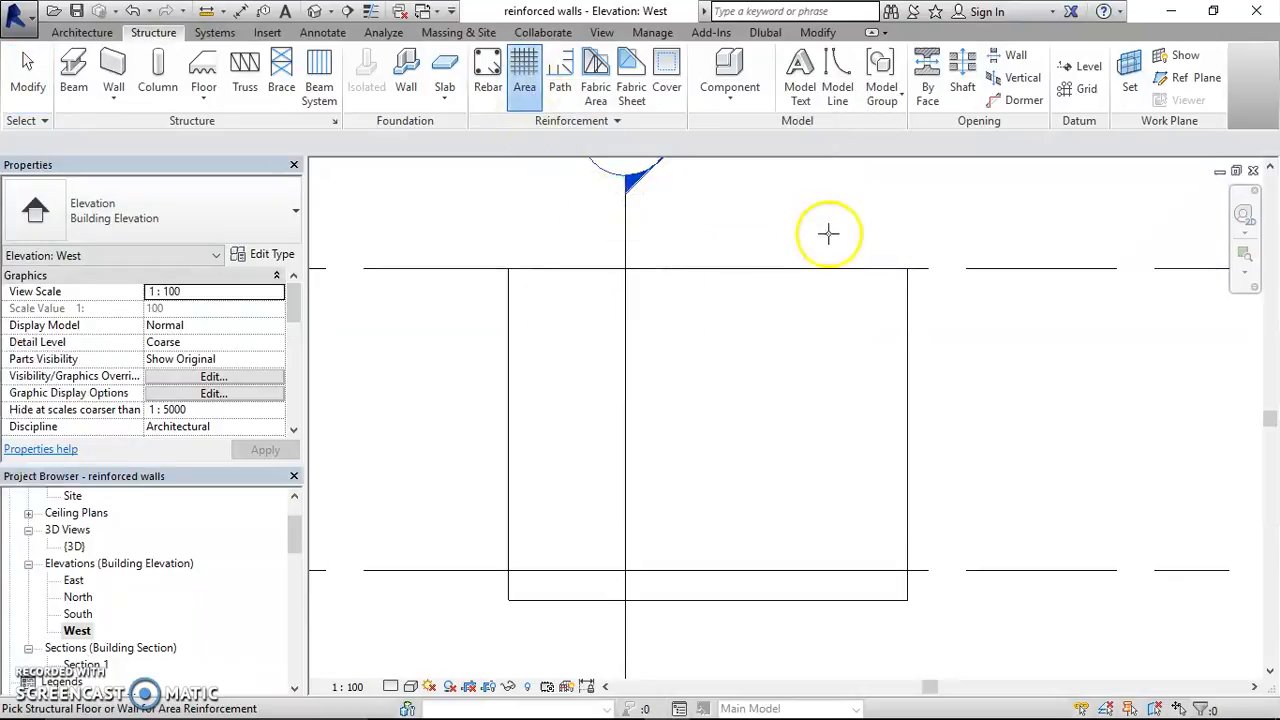
left_click(704, 266)
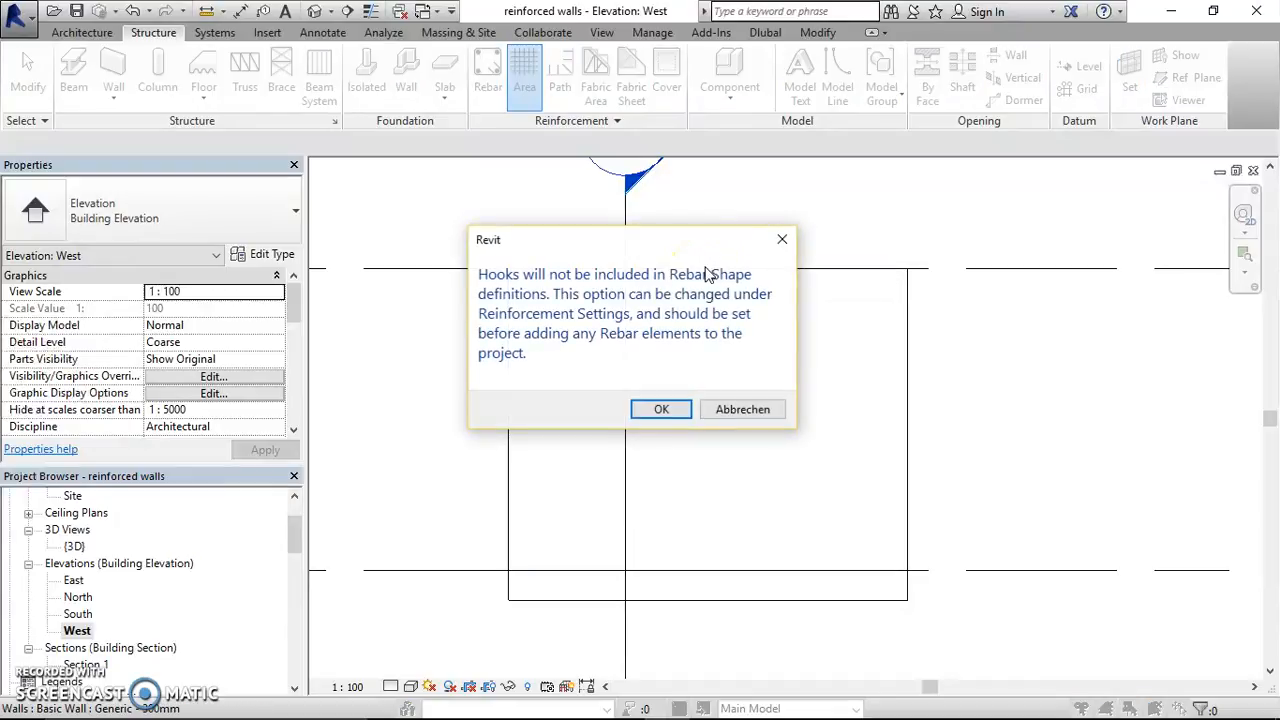
left_click(659, 406)
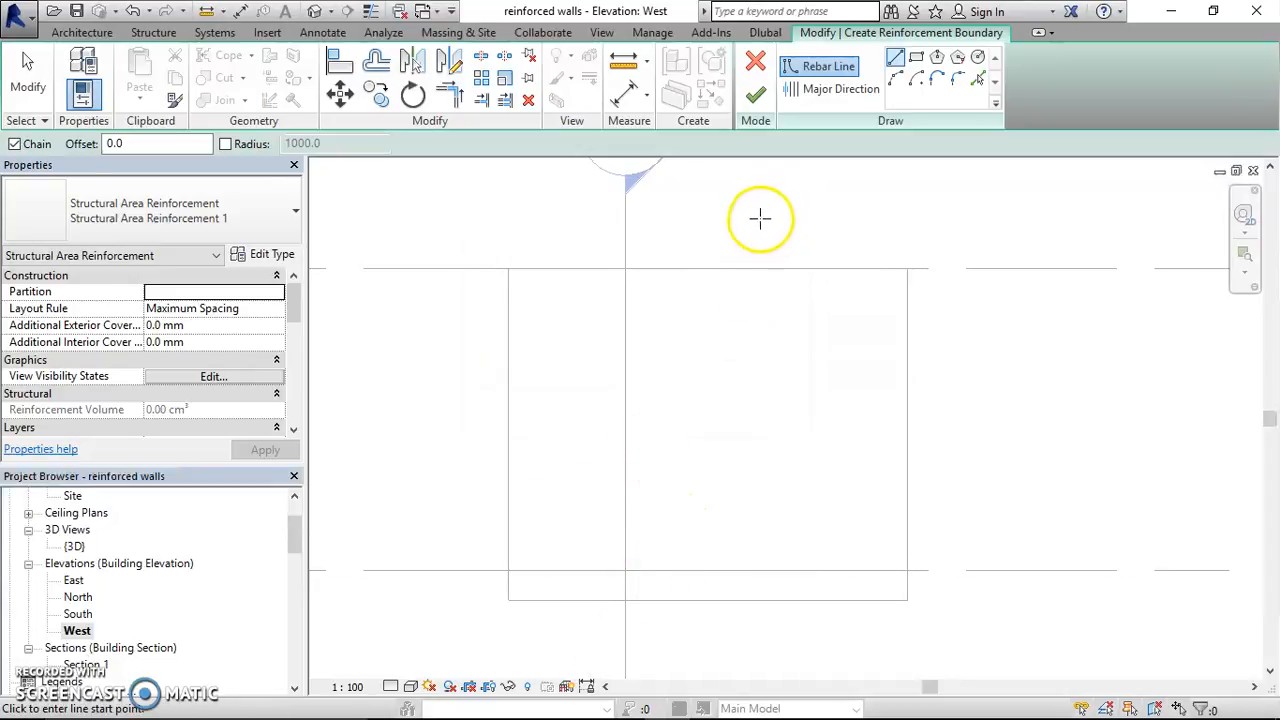
- Create the reinforcement boundary from the wall's complete closed chain of edges using Pick Lines, locked to the wall
left_click(752, 268)
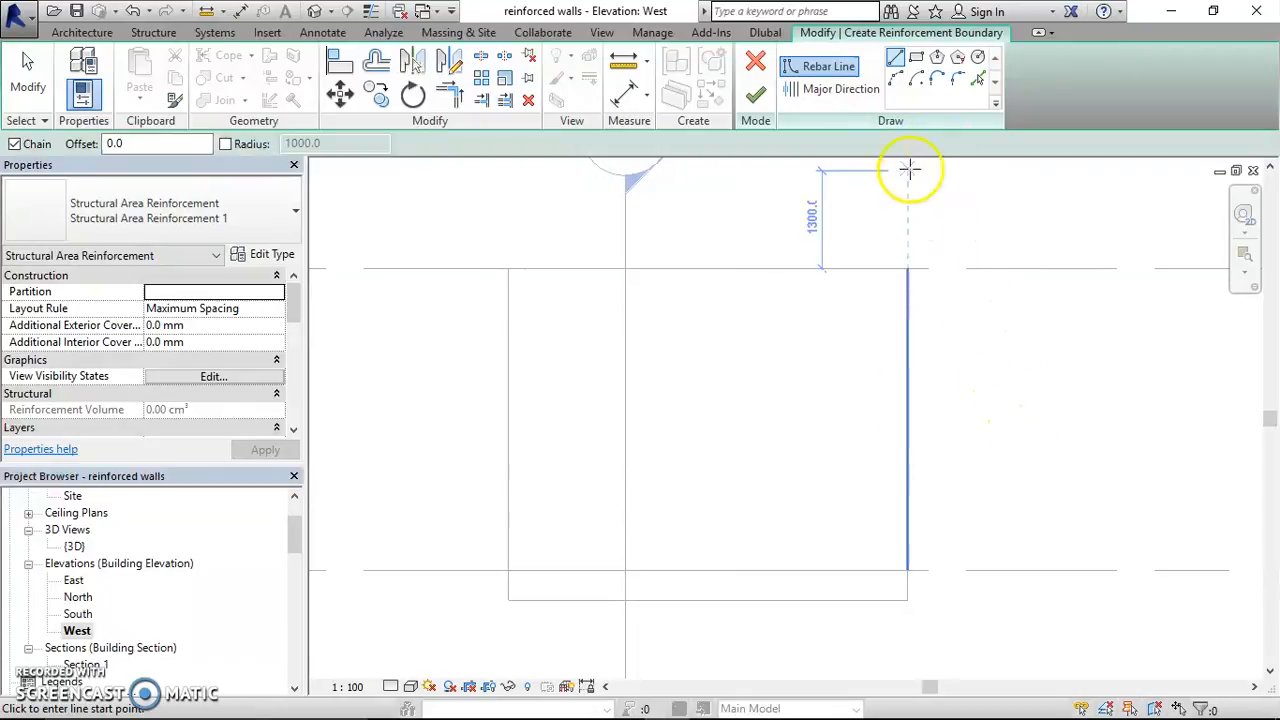
left_click(979, 81)
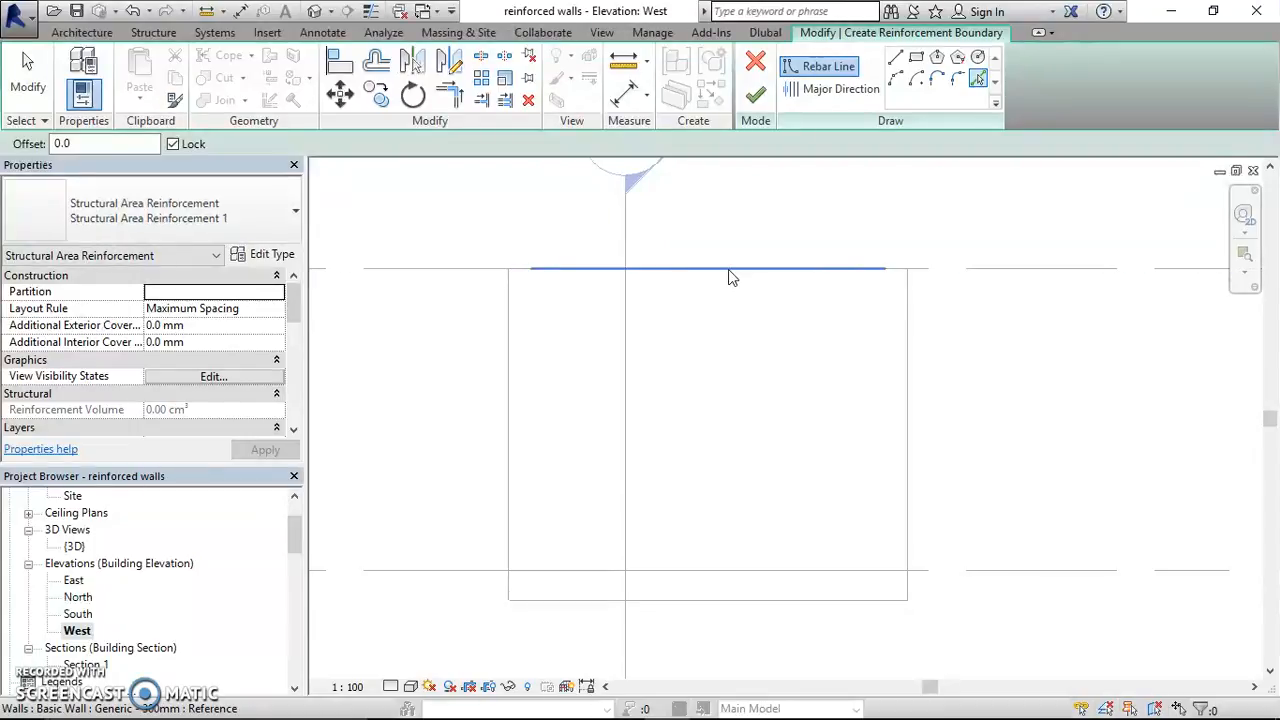
key("Tab")
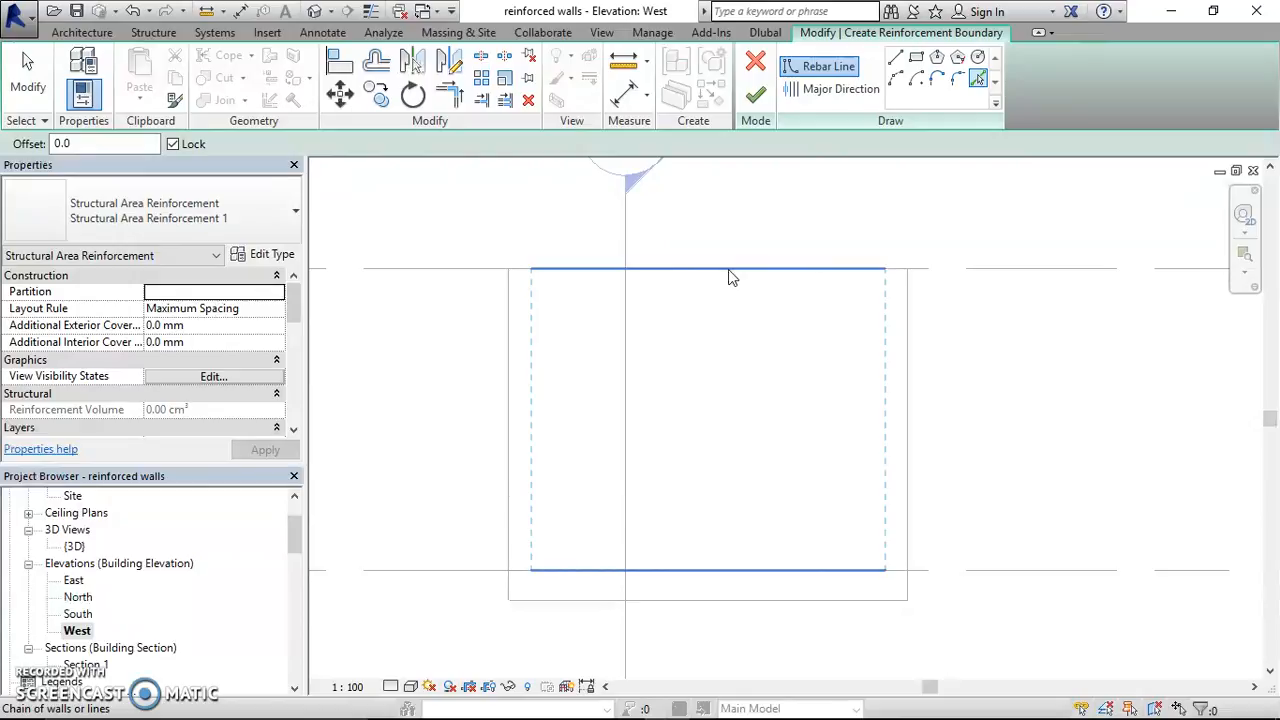
left_click(728, 272)
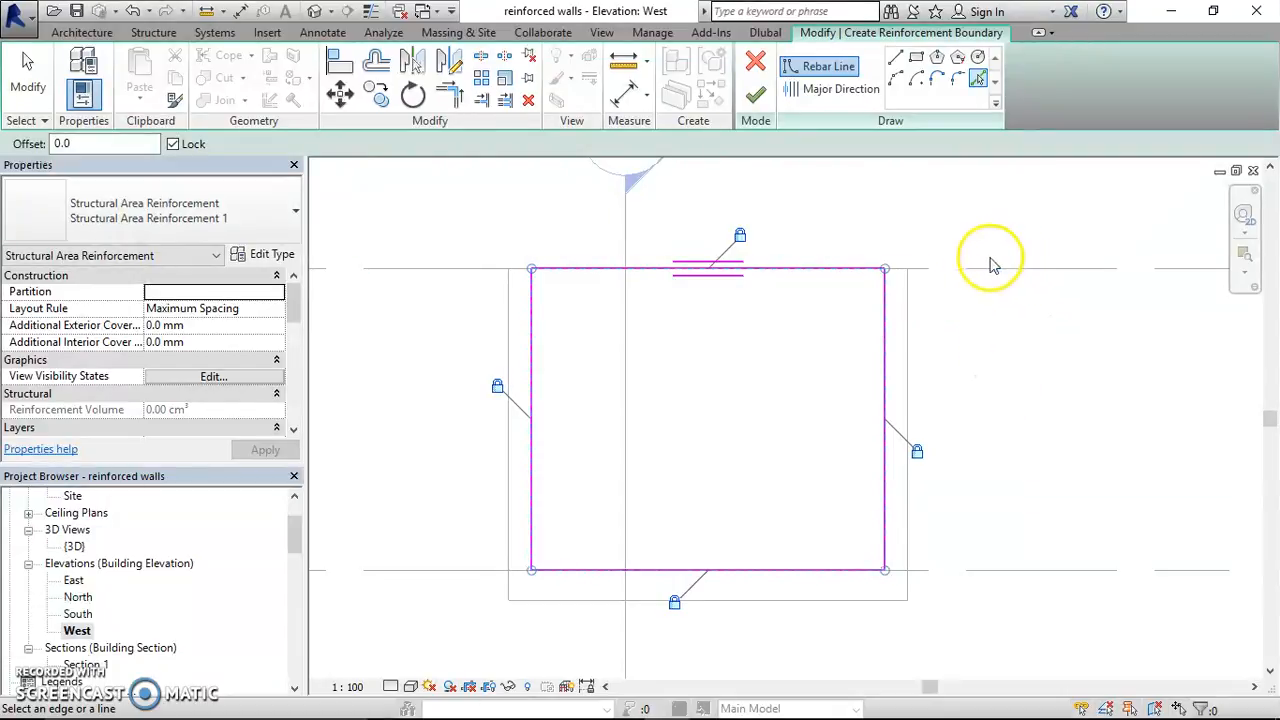
- Set the reinforcement's major direction along the left vertical boundary edge and finish the area reinforcement
left_click(832, 89)
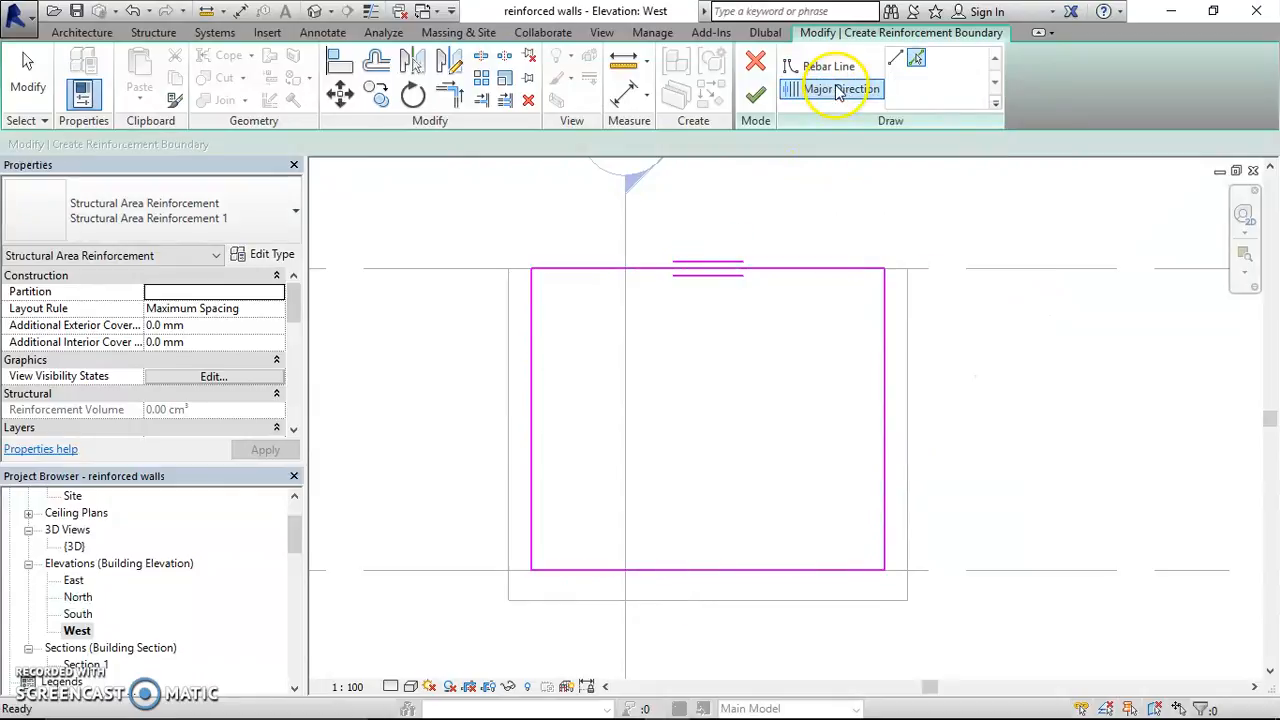
left_click(531, 416)
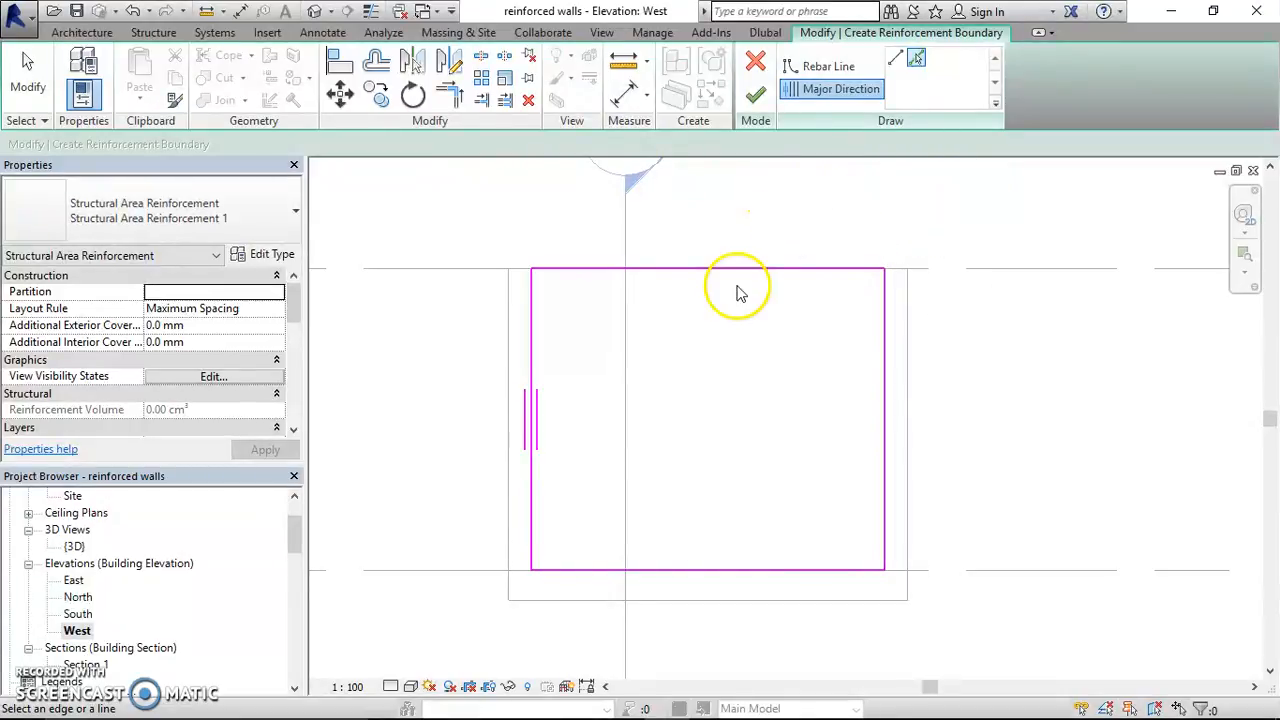
left_click(755, 95)
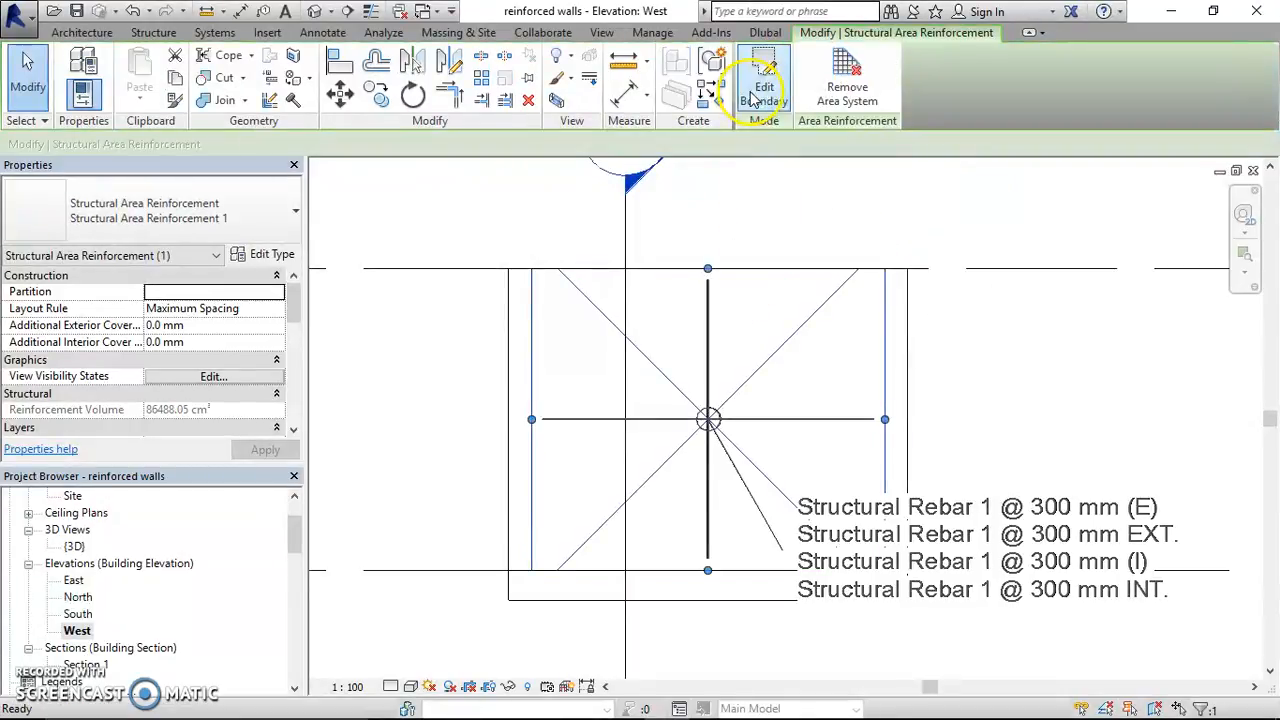
left_click(1046, 374)
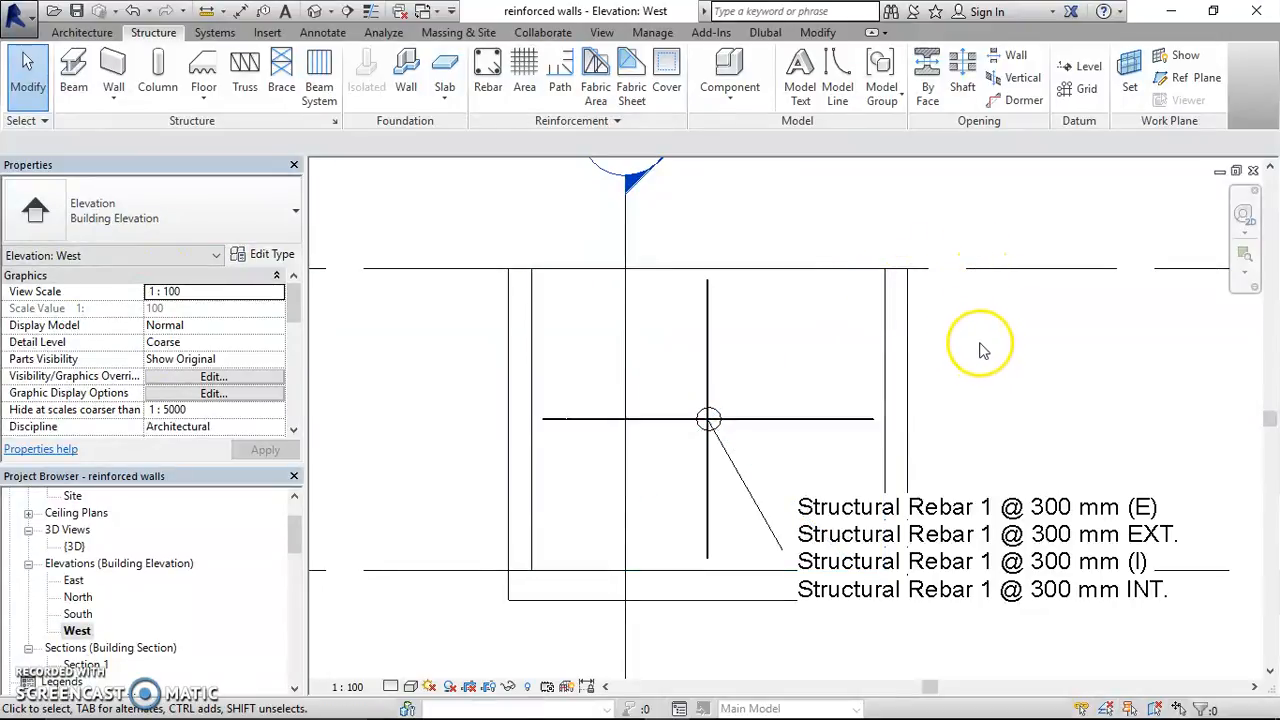
- Open Section 1 from its section mark and examine the rebar layers inside the reinforced wall up close
double_click(630, 186)
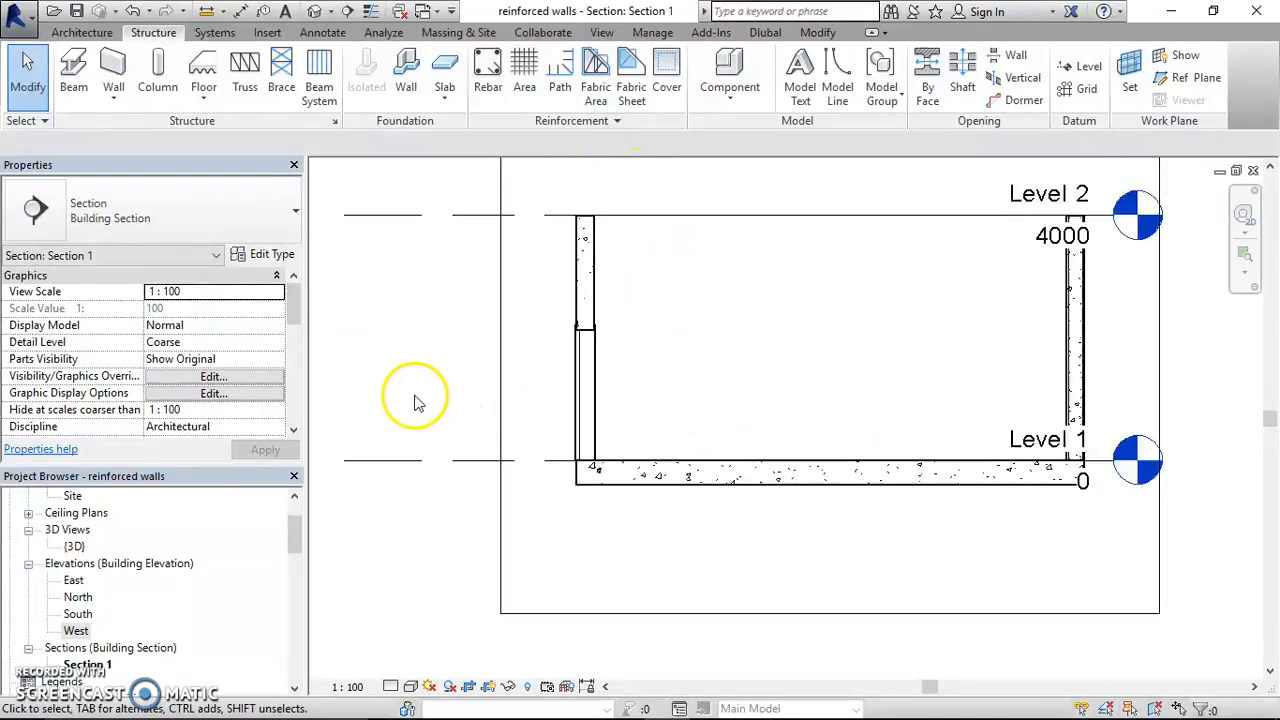
scroll(990, 350, "up", 8)
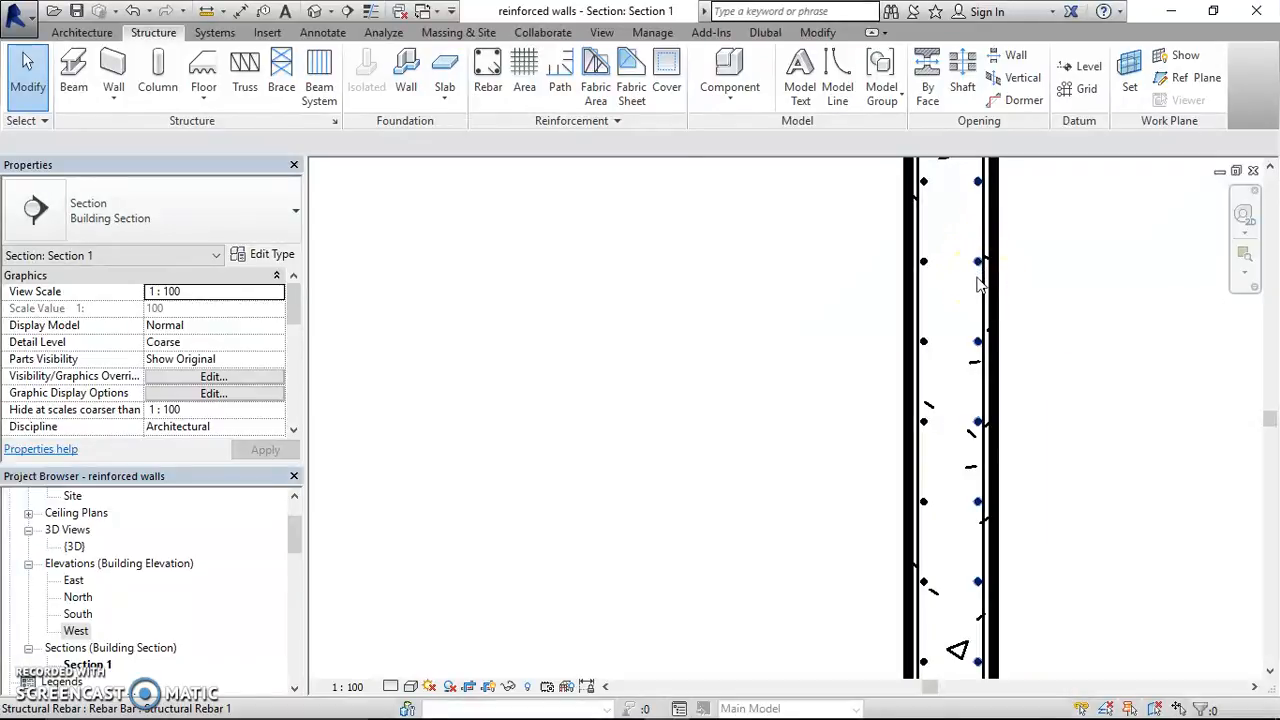
scroll(990, 297, "down", 3)
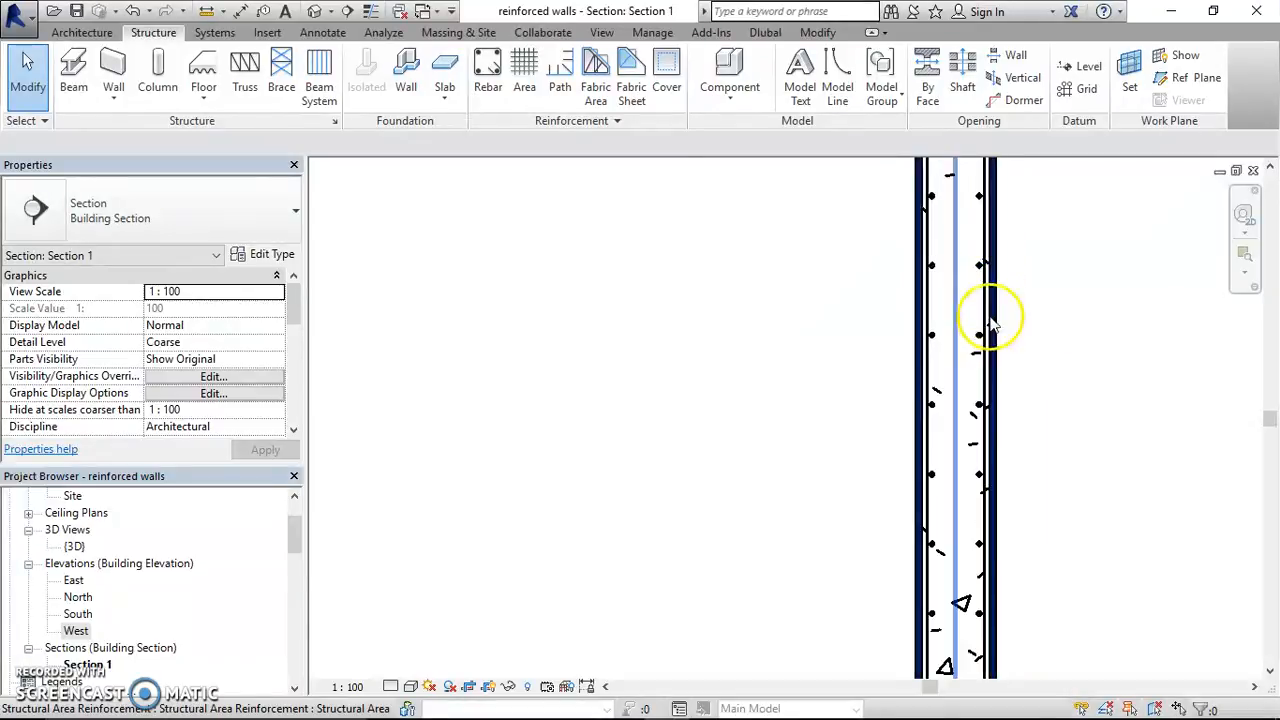
scroll(1012, 380, "down", 2)
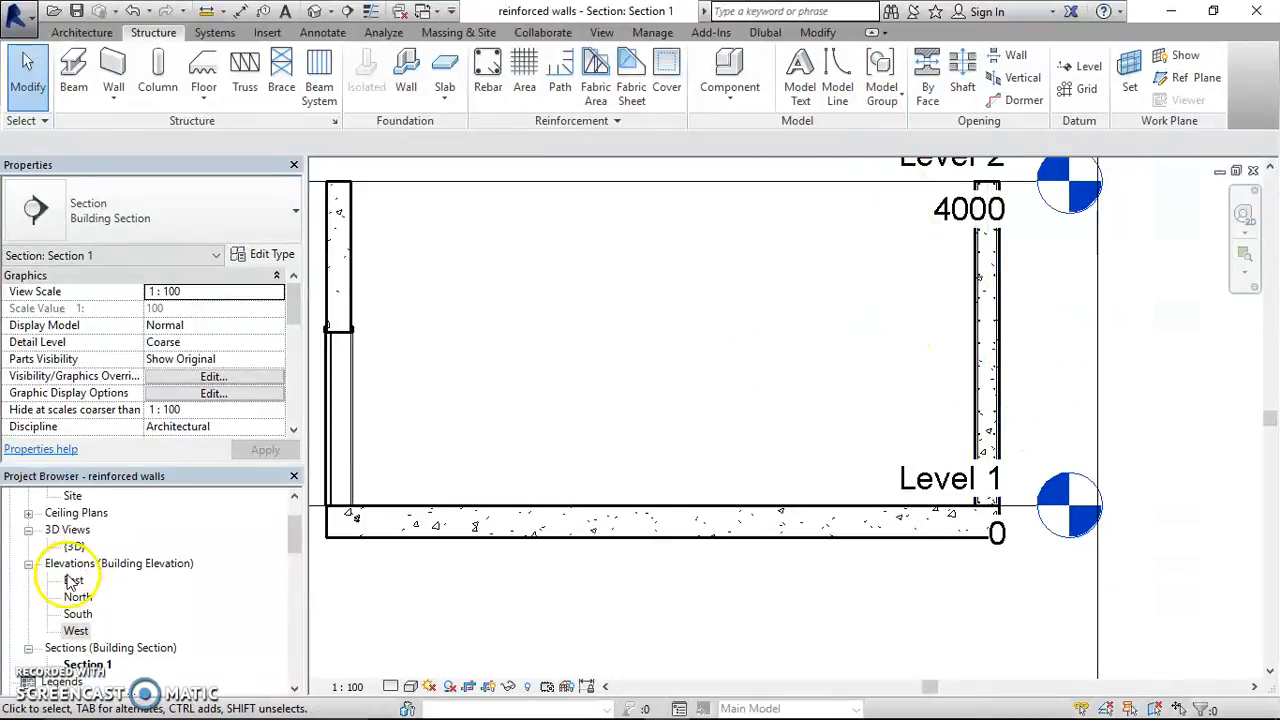
- Open the East elevation and start a structural area reinforcement on the wall containing the door
scroll(75, 540, "up", 2)
double_click(80, 530)
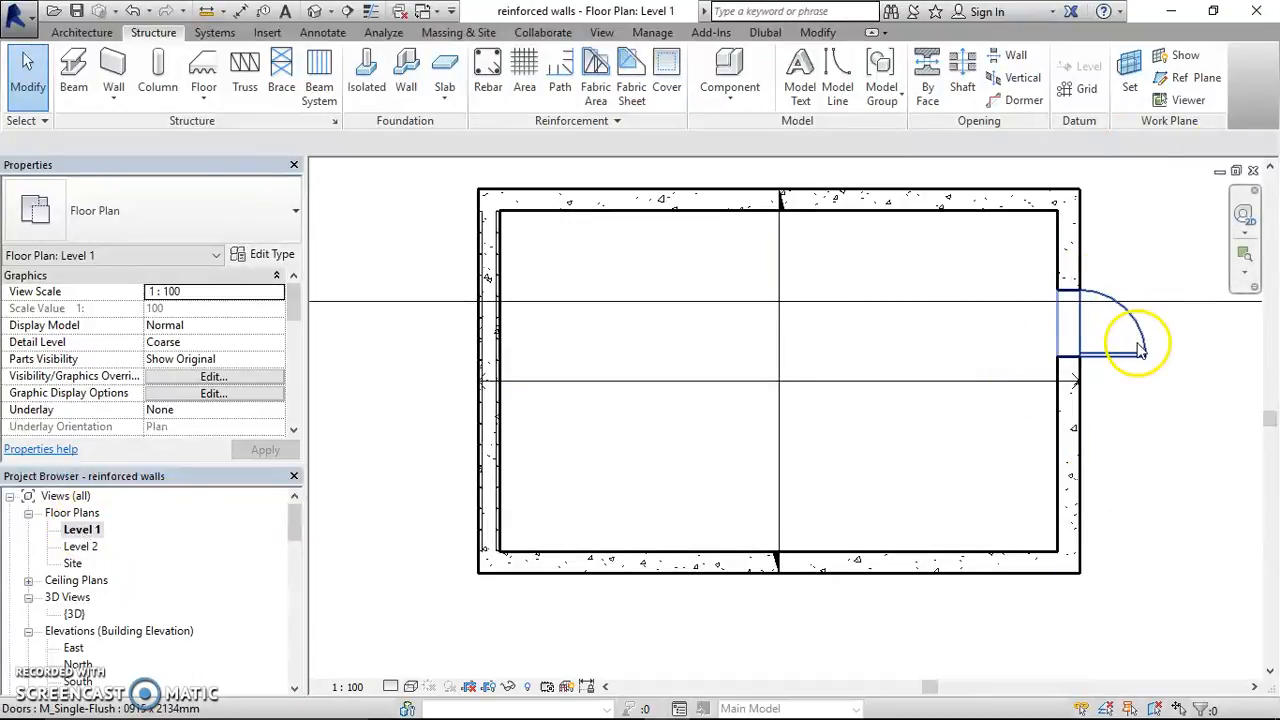
scroll(85, 600, "down", 2)
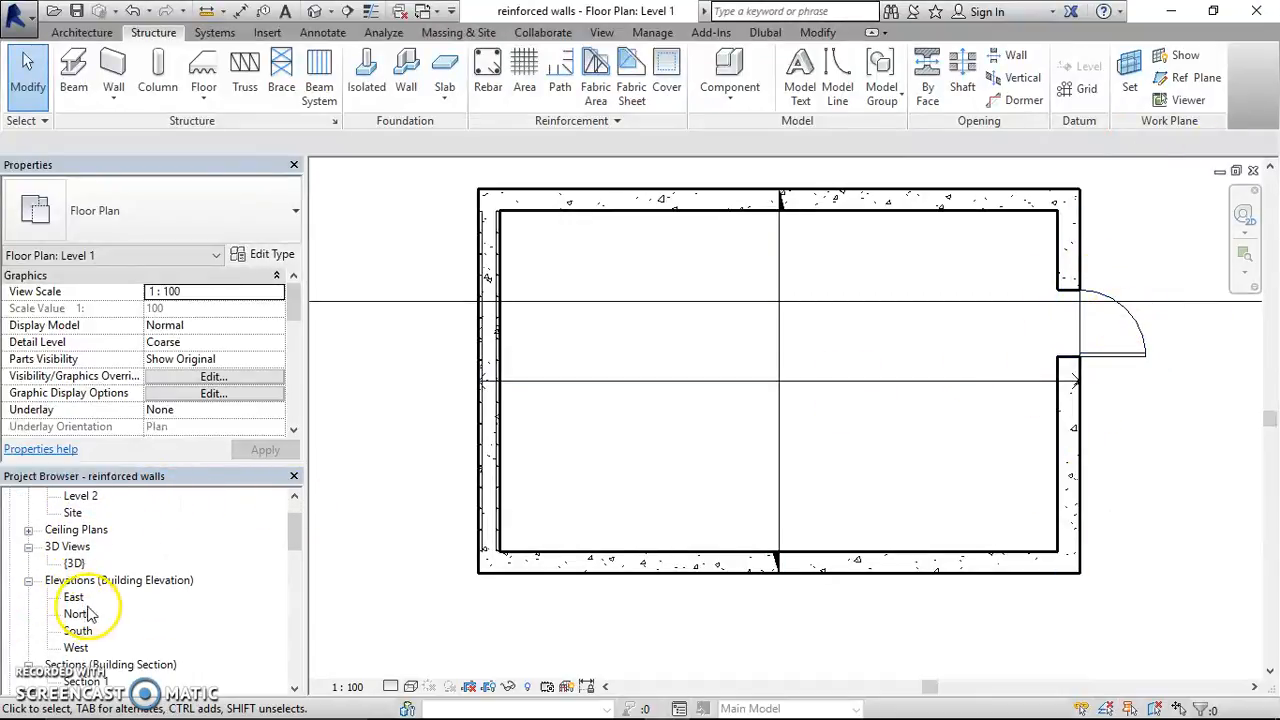
double_click(73, 597)
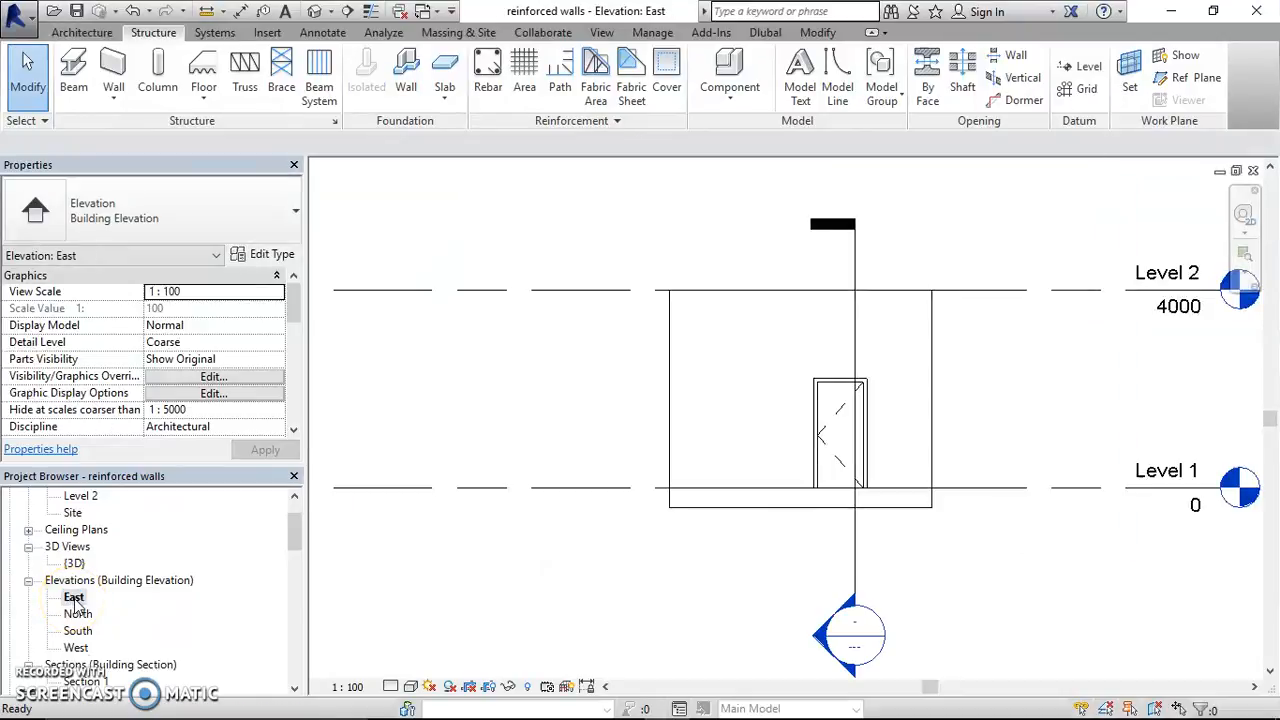
scroll(873, 400, "up", 2)
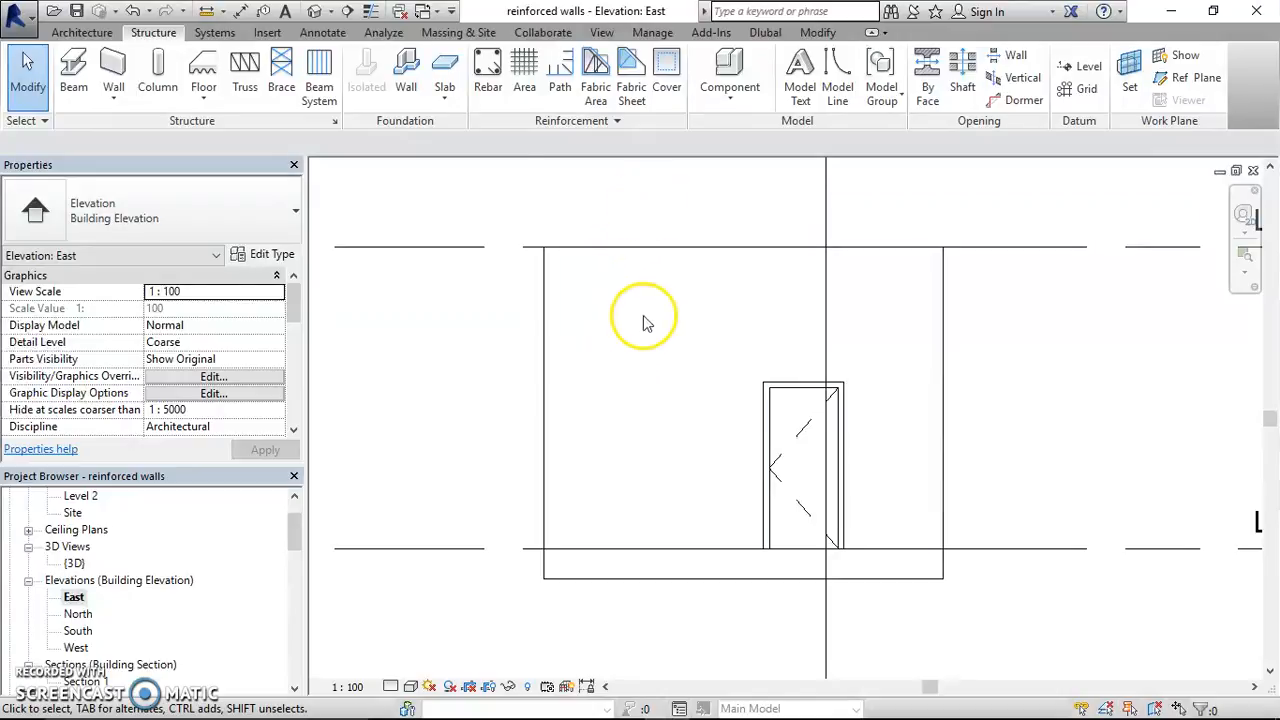
left_click(527, 70)
left_click(686, 240)
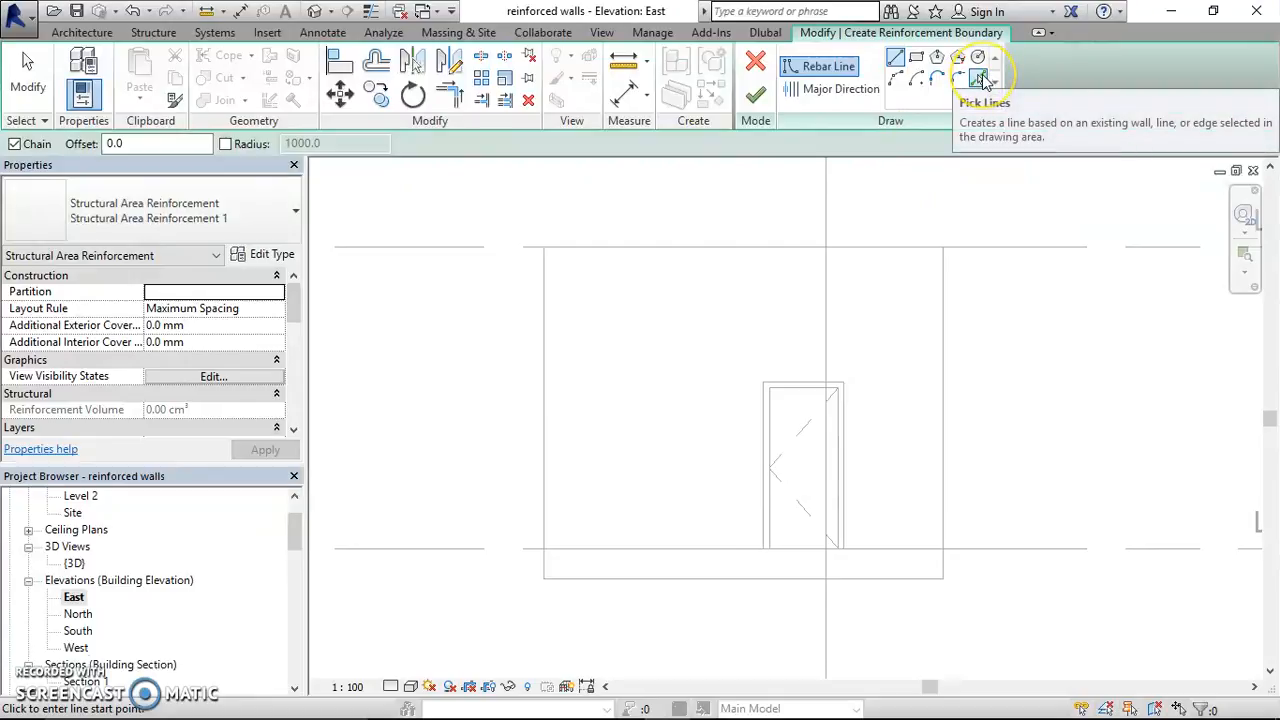
- Pick the wall's whole edge chain, including the door opening, as the boundary with vertical major direction, and finish the area reinforcement
left_click(980, 80)
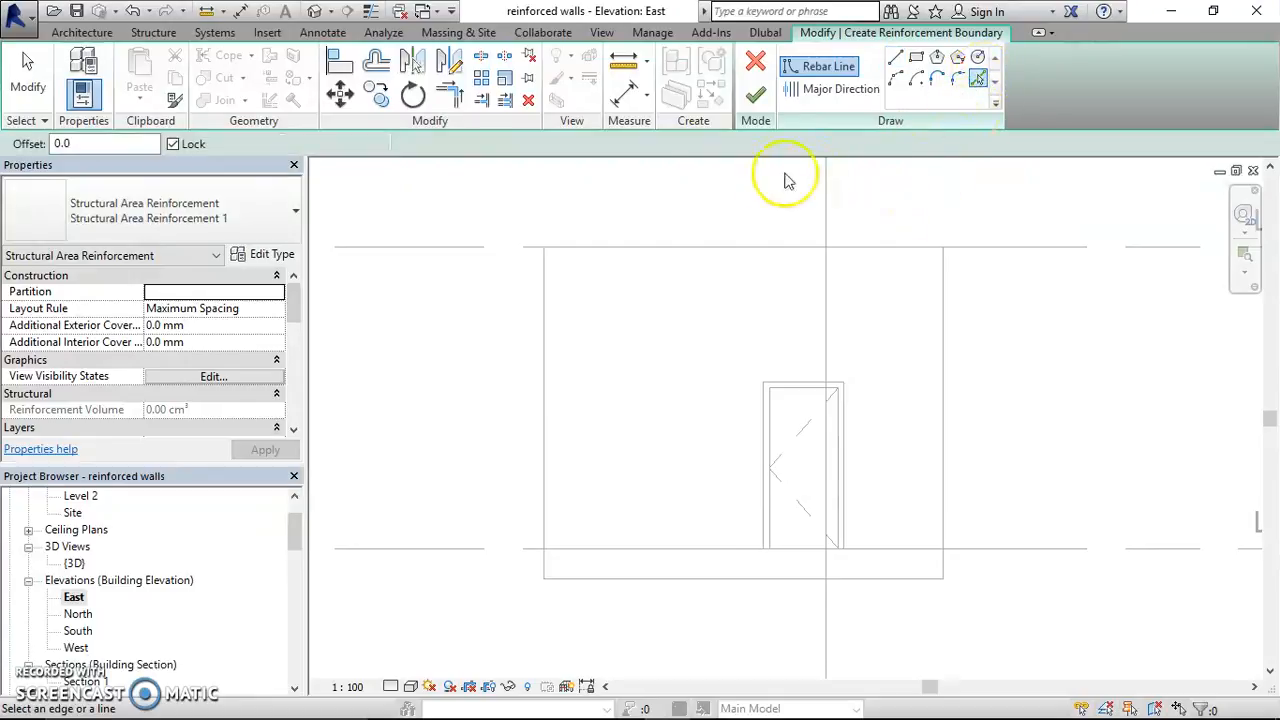
left_click(548, 346)
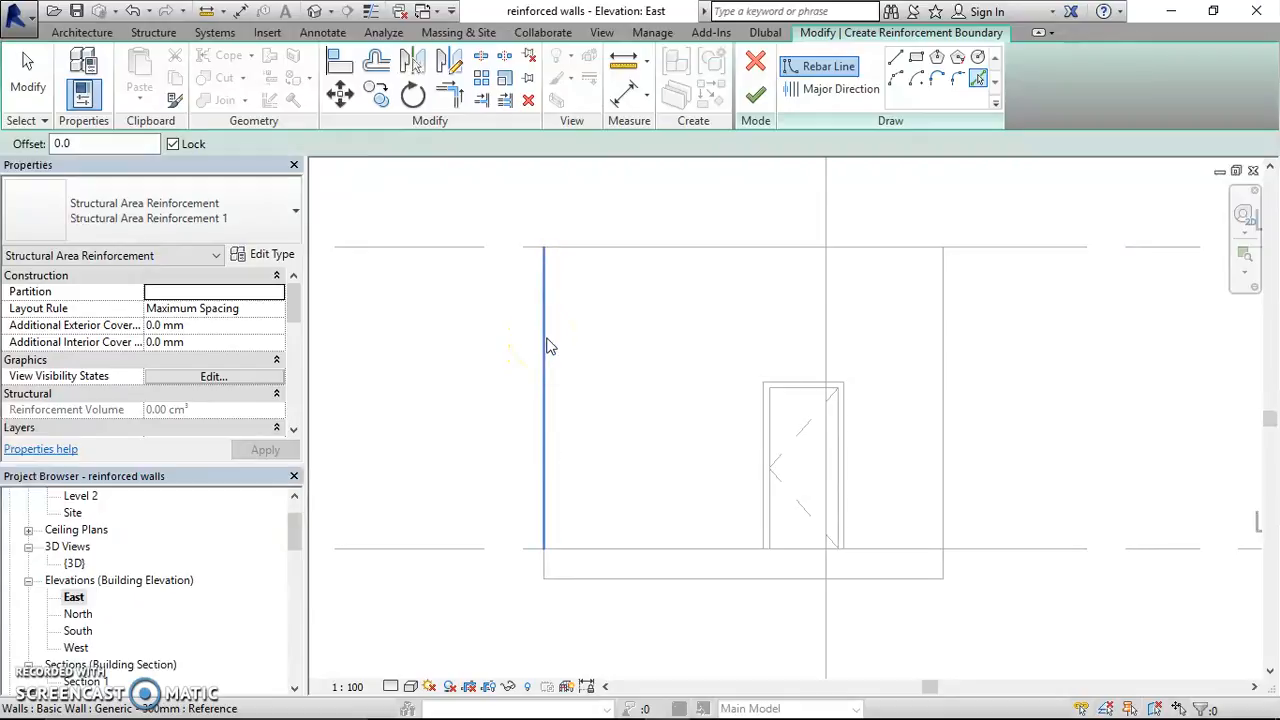
key("Tab")
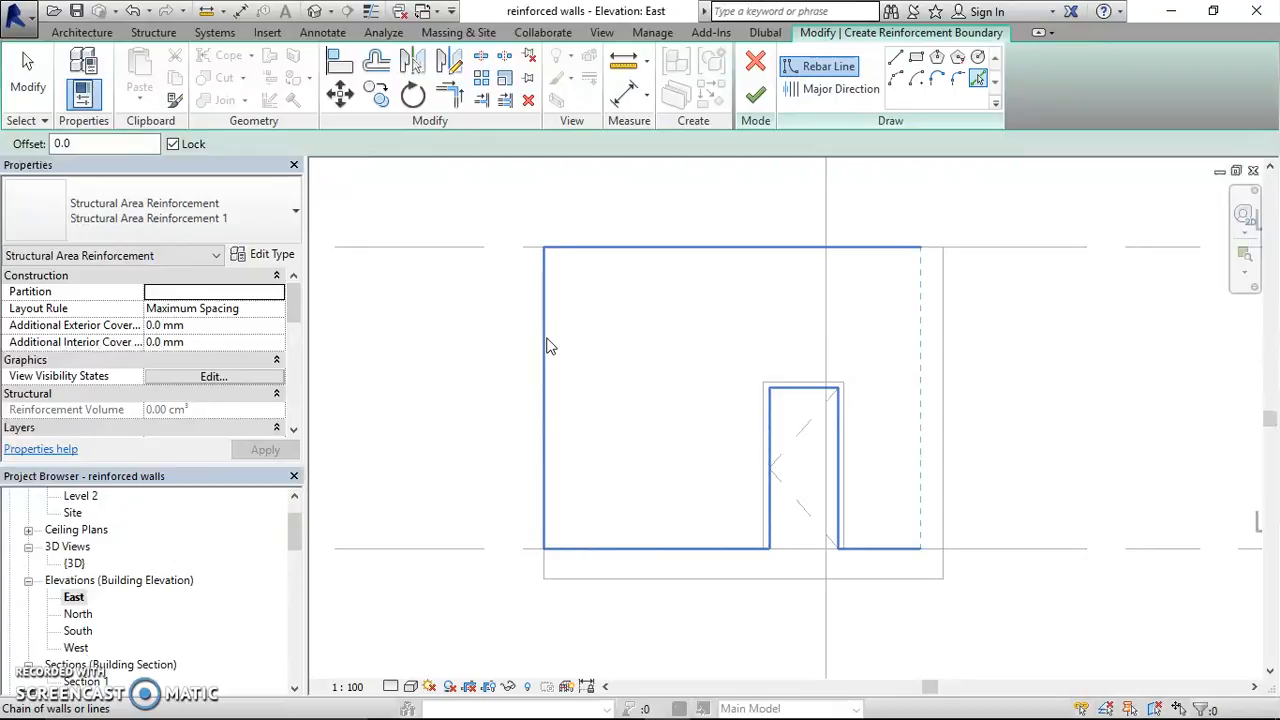
left_click(547, 337)
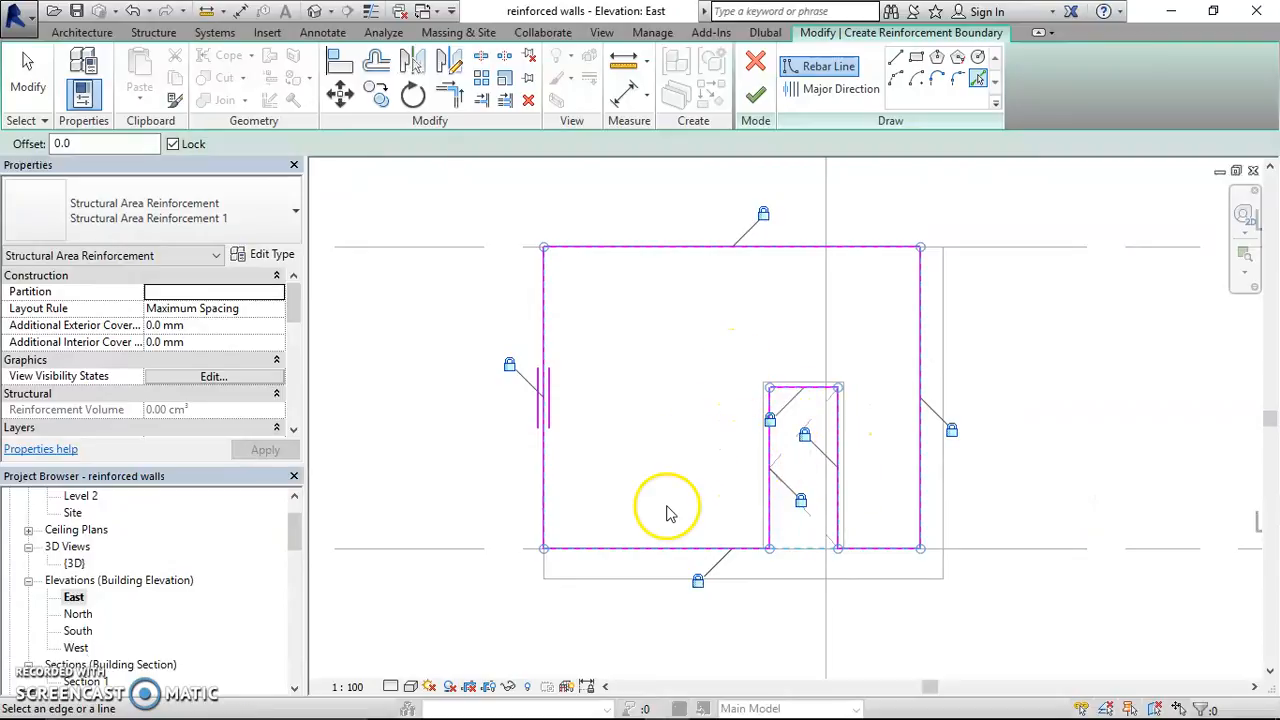
left_click(552, 388)
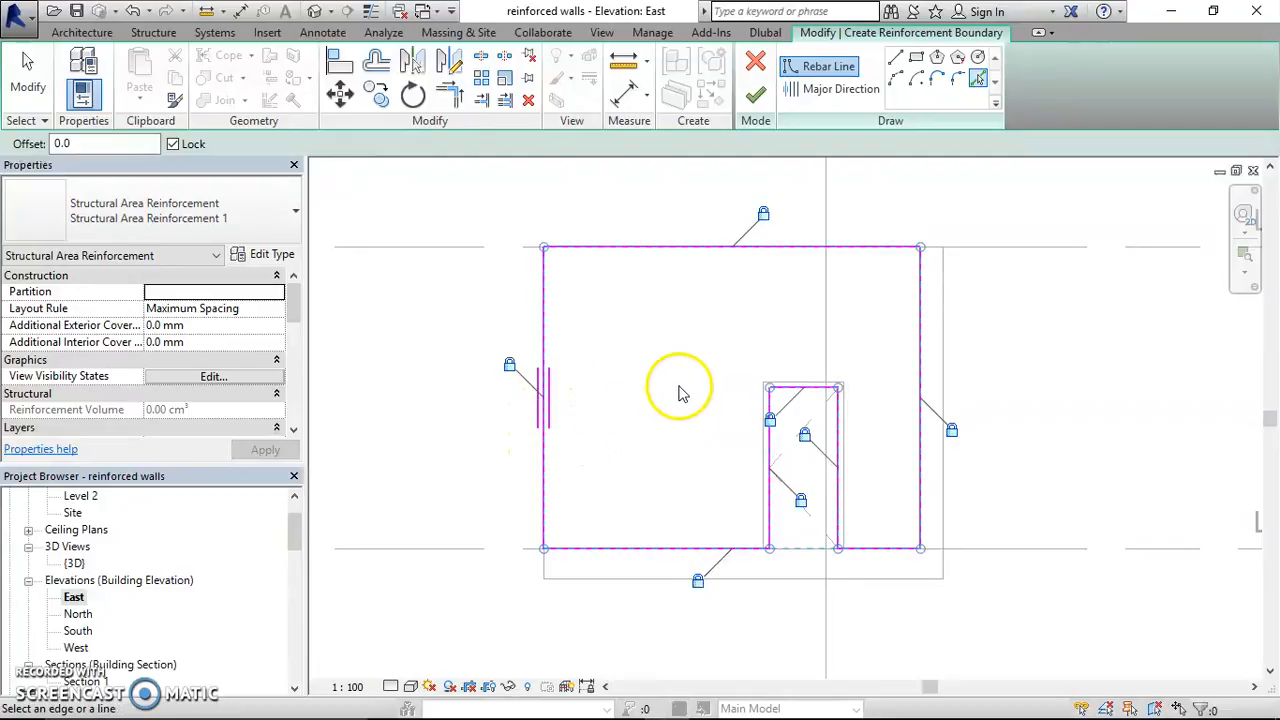
left_click(755, 94)
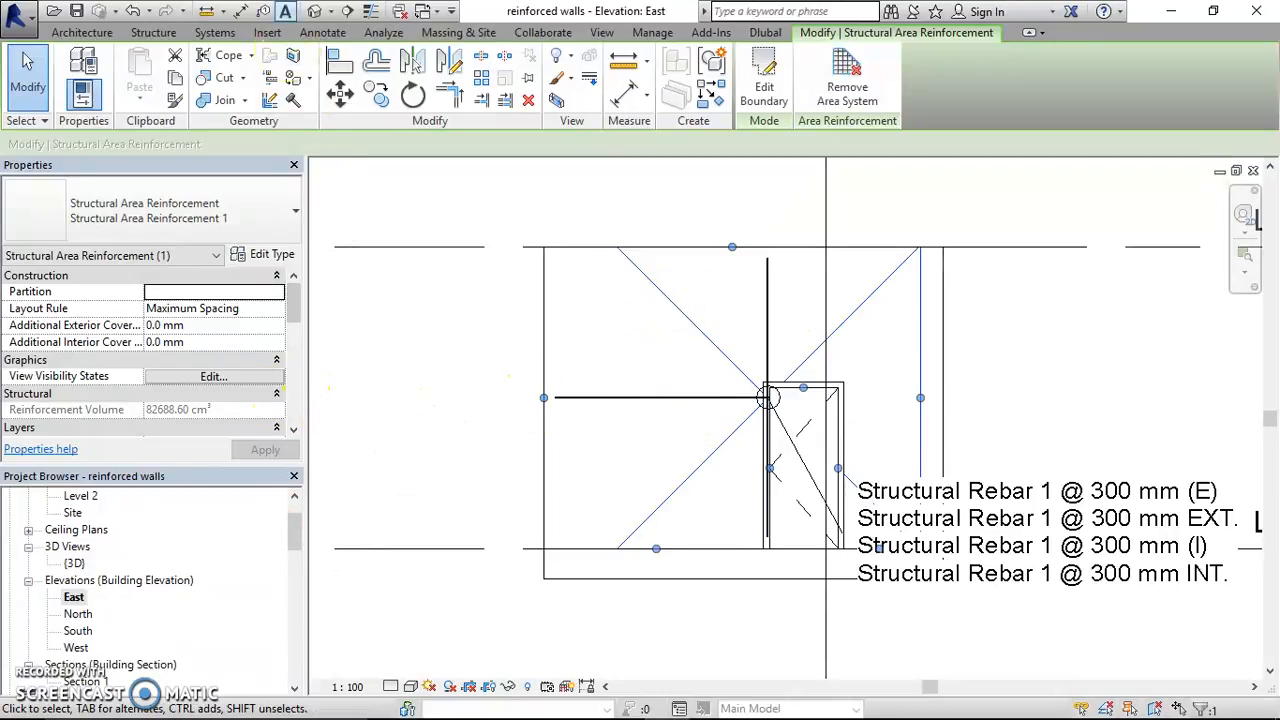
- Open the default 3D view and set its visual style to Wireframe to show the rebar in both walls
left_click(315, 12)
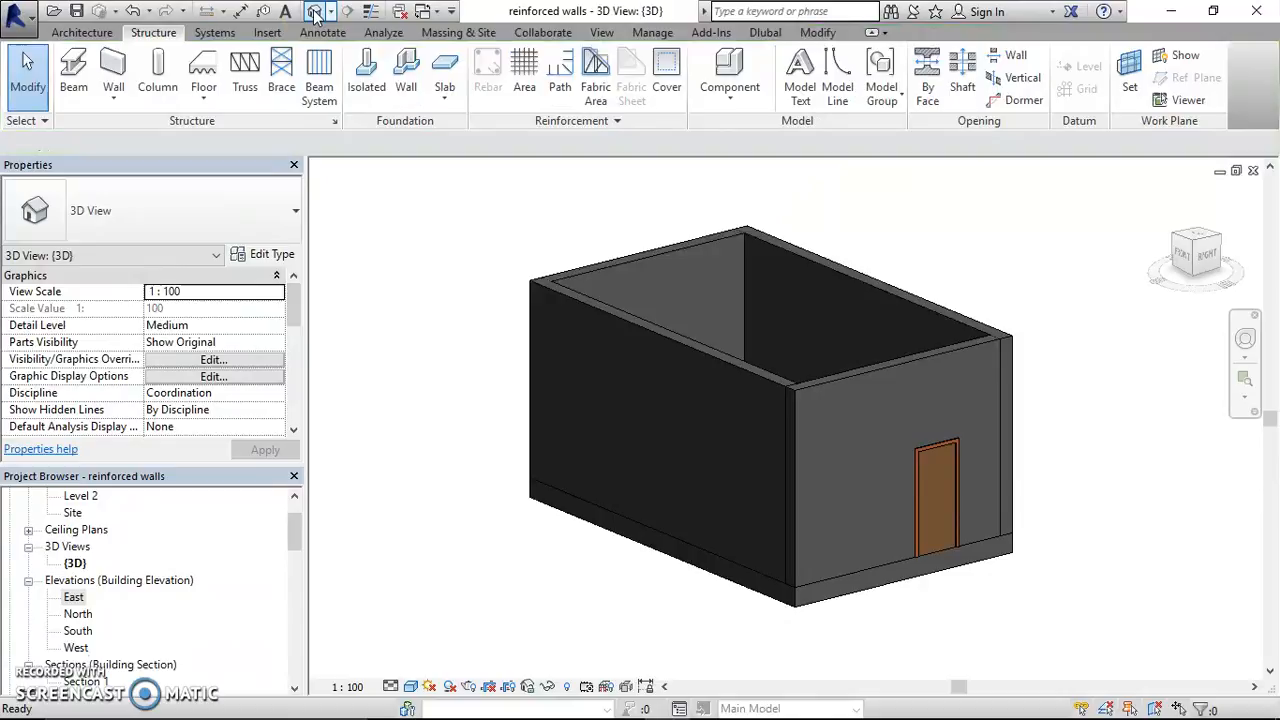
left_click(410, 686)
left_click(452, 572)
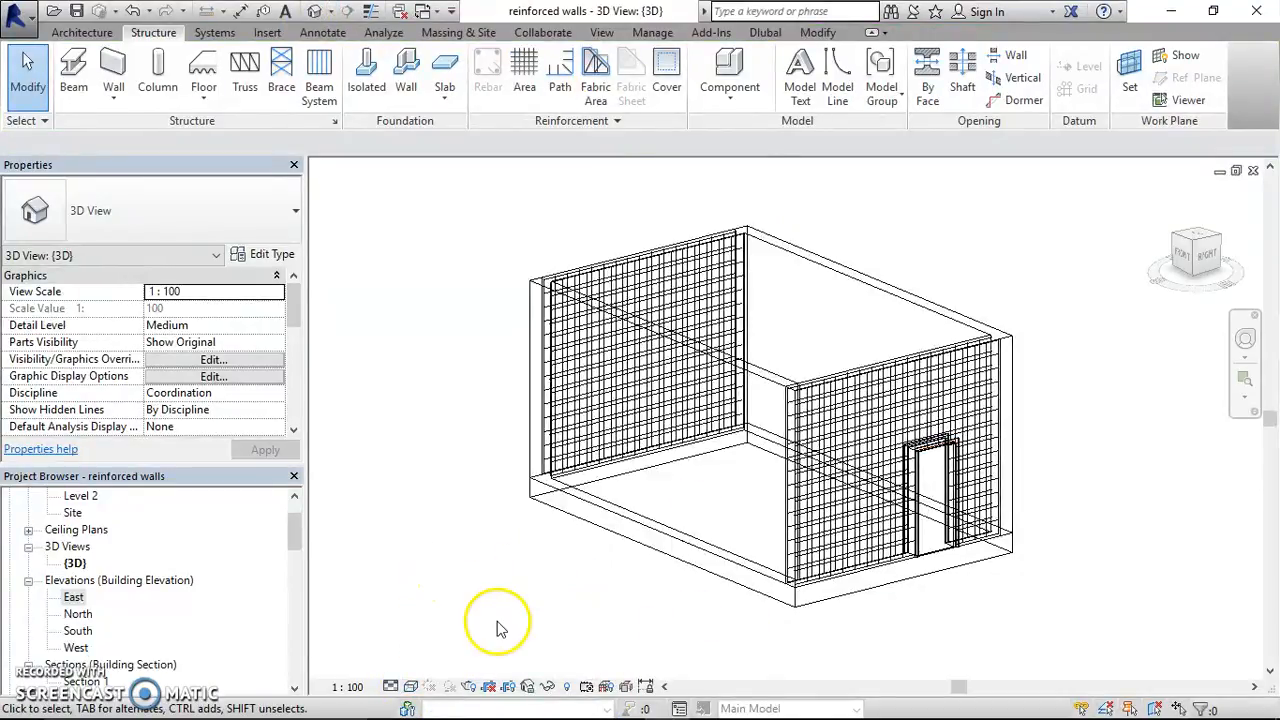
scroll(1035, 393, "up", 2)
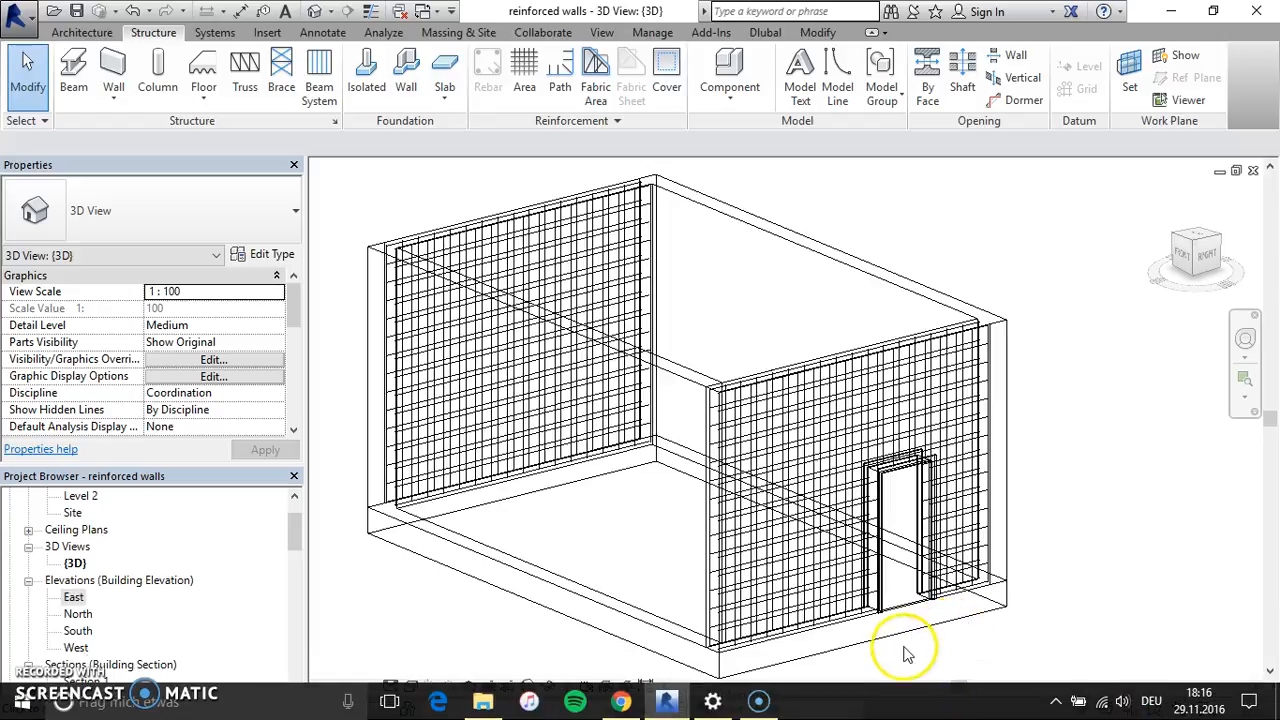
- Move the door along the reinforced wall to about 3800 mm from the wall's right-hand corner
left_click(903, 607)
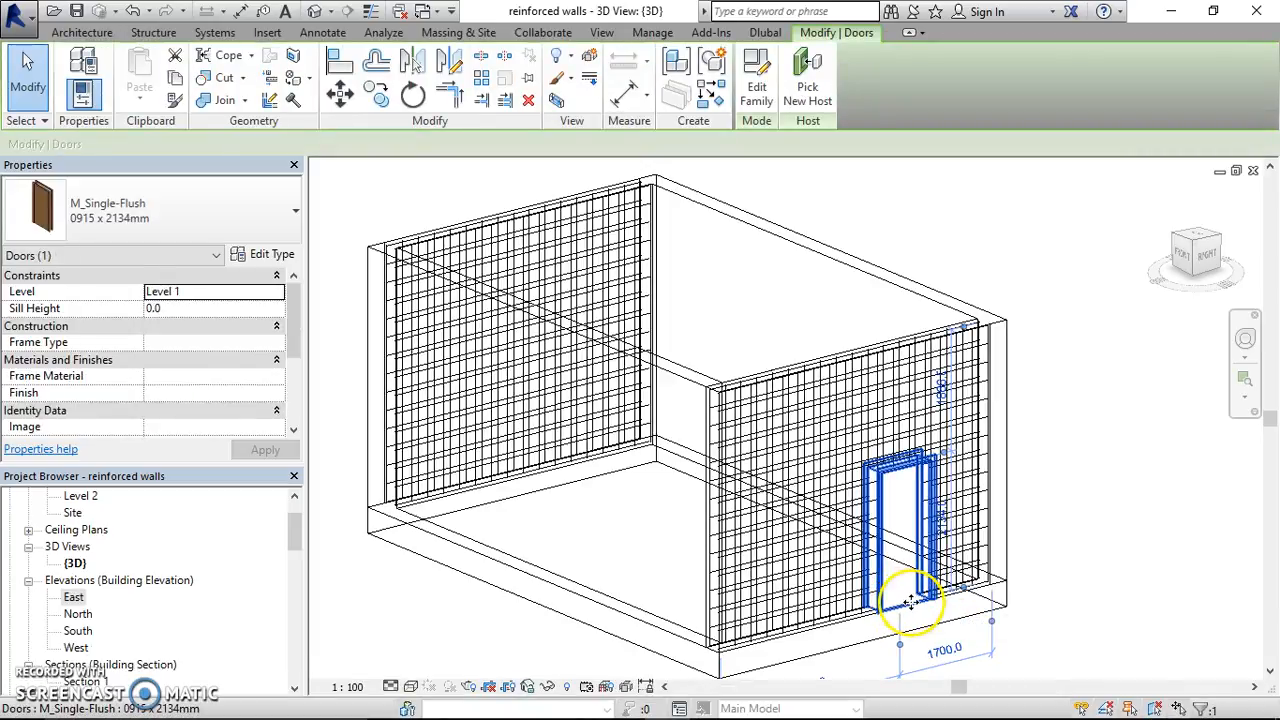
left_click_drag(903, 607, 788, 611)
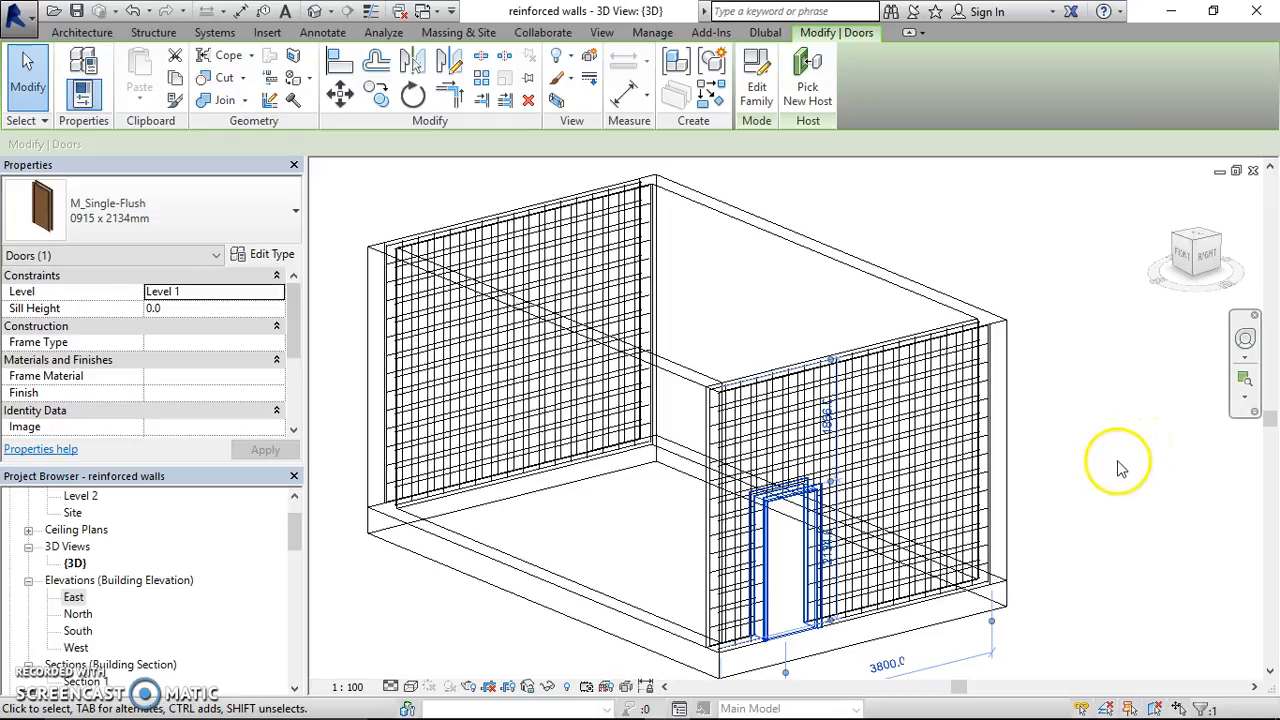
- Move the door to about 1600 mm from the reinforced wall's right-hand corner, check it in the Level 1 plan, and return to 3D
left_click_drag(808, 614, 916, 600)
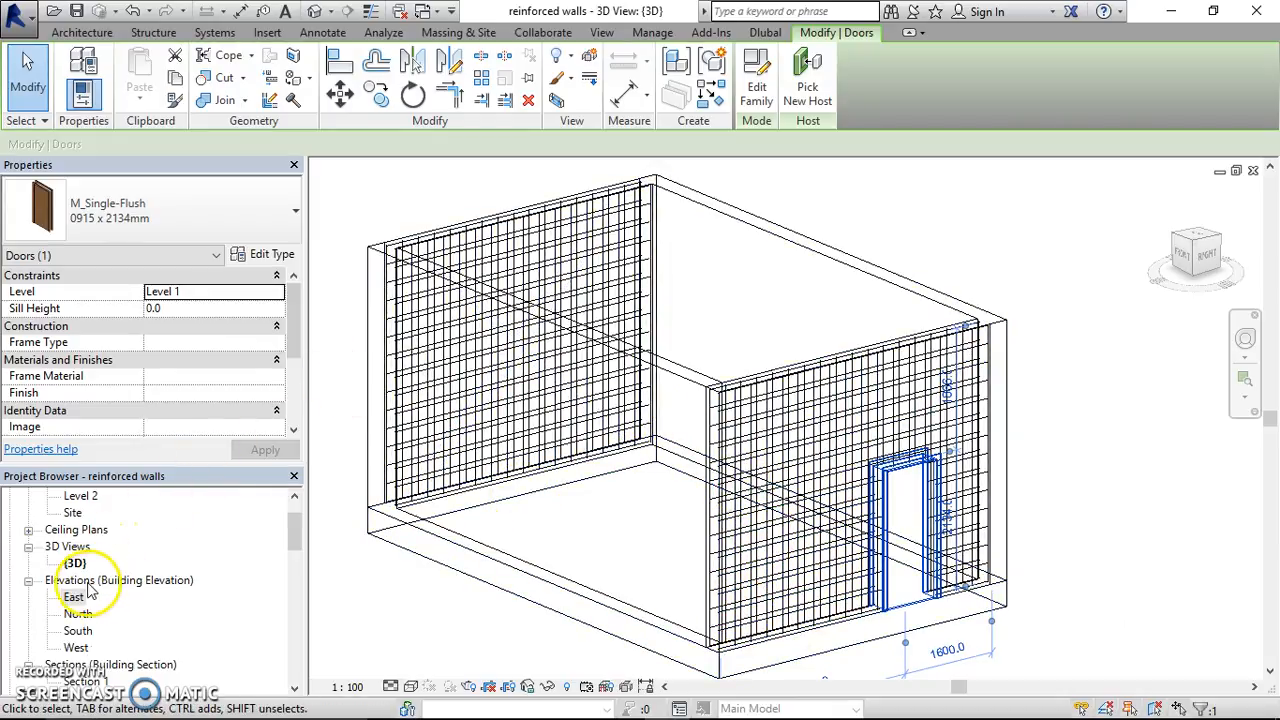
scroll(100, 570, "up", 1)
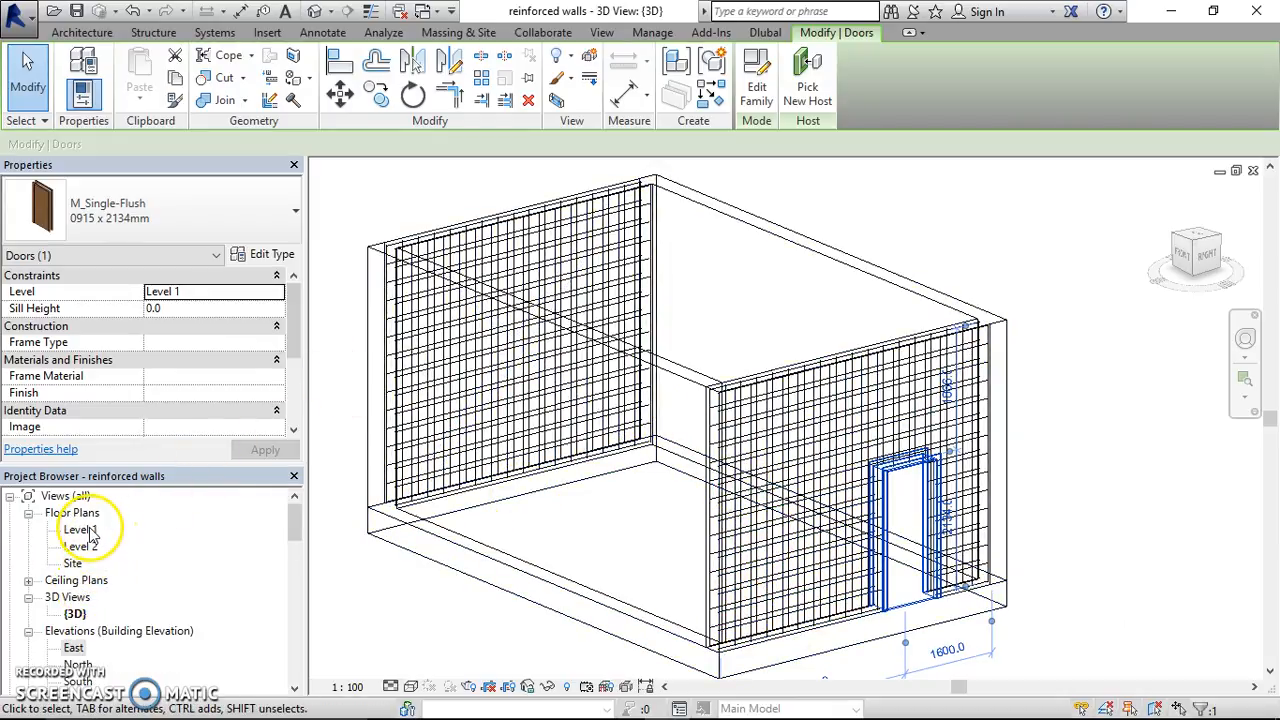
double_click(80, 530)
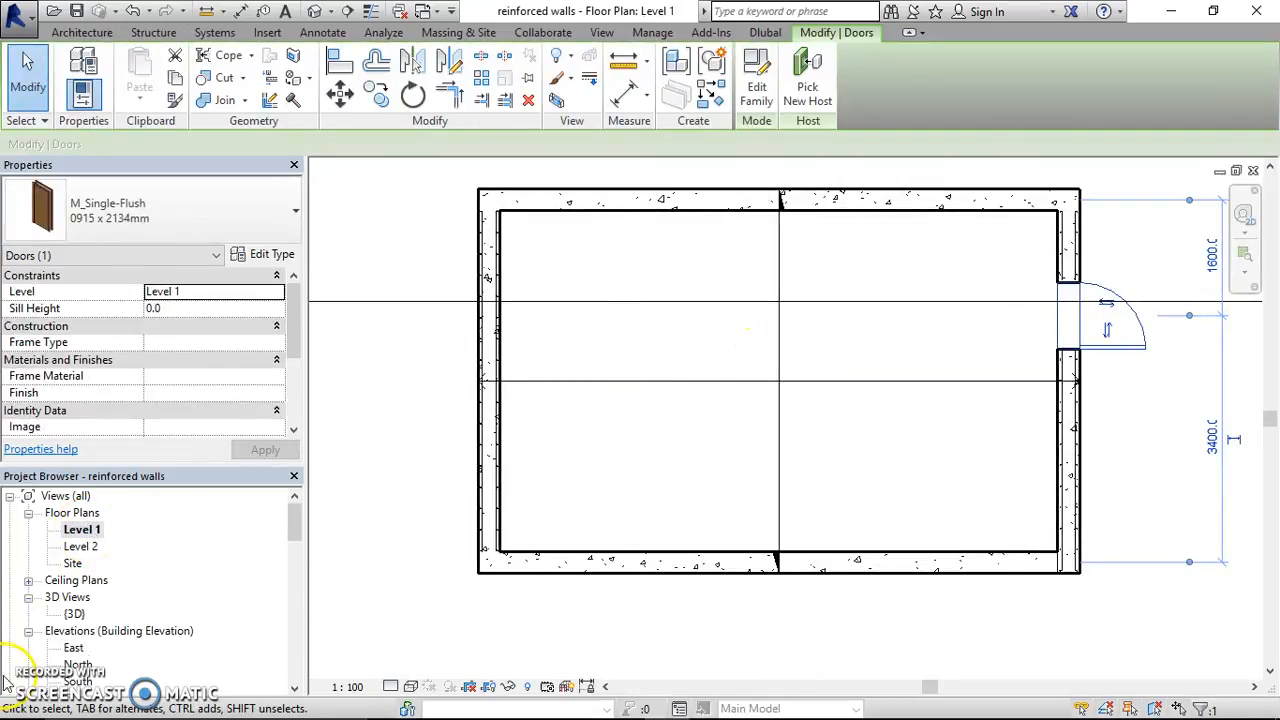
left_click(314, 11)
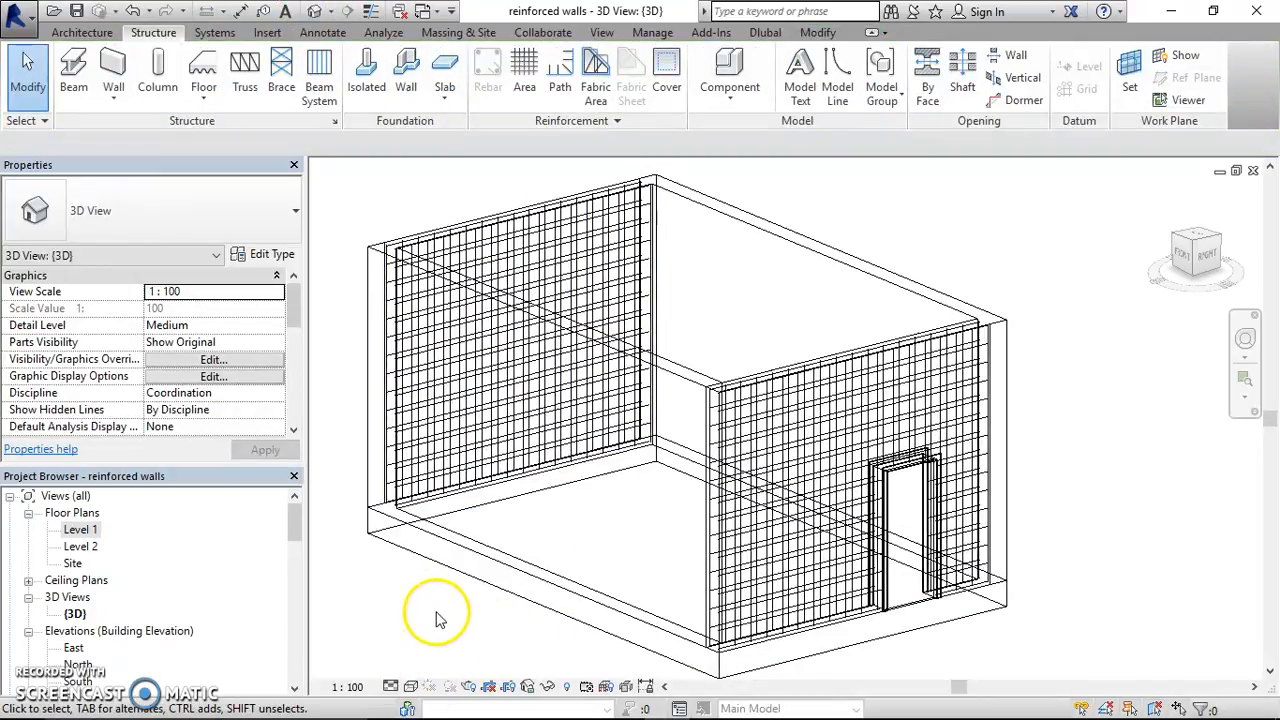
- Start a structural area reinforcement on the floor slab and open the Level 1 floor plan for sketching its boundary
left_click(523, 62)
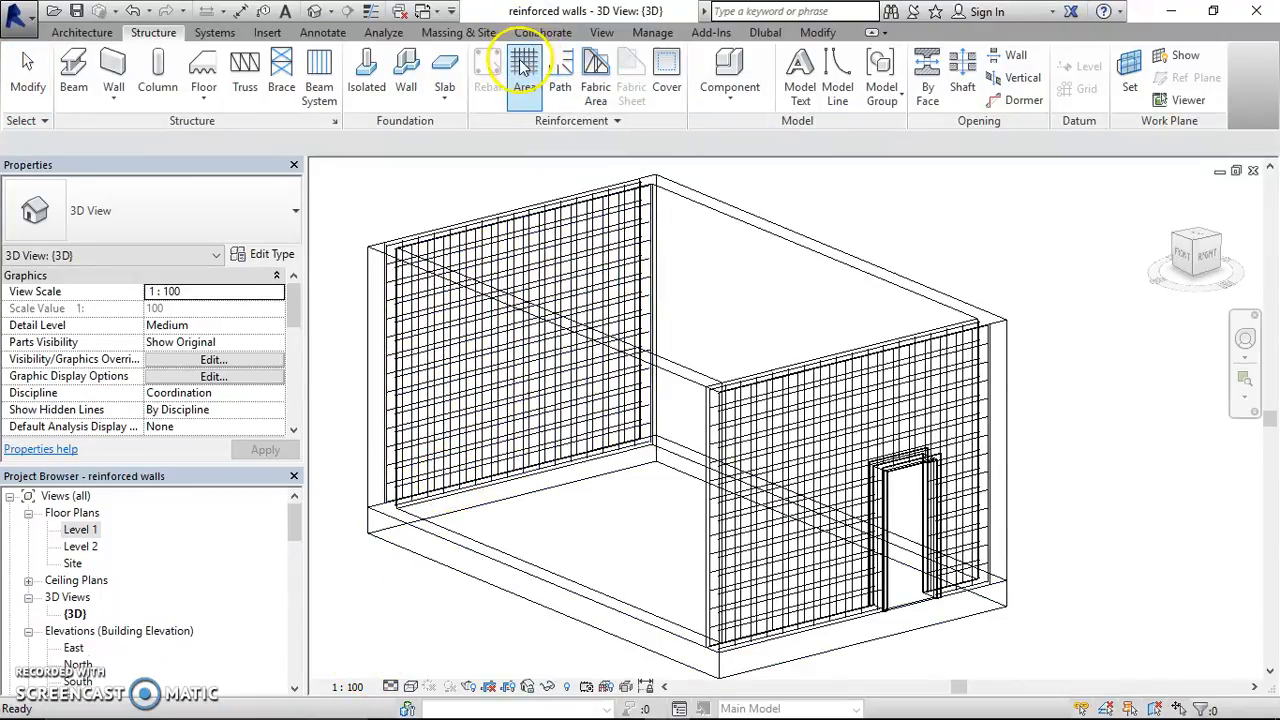
left_click(432, 562)
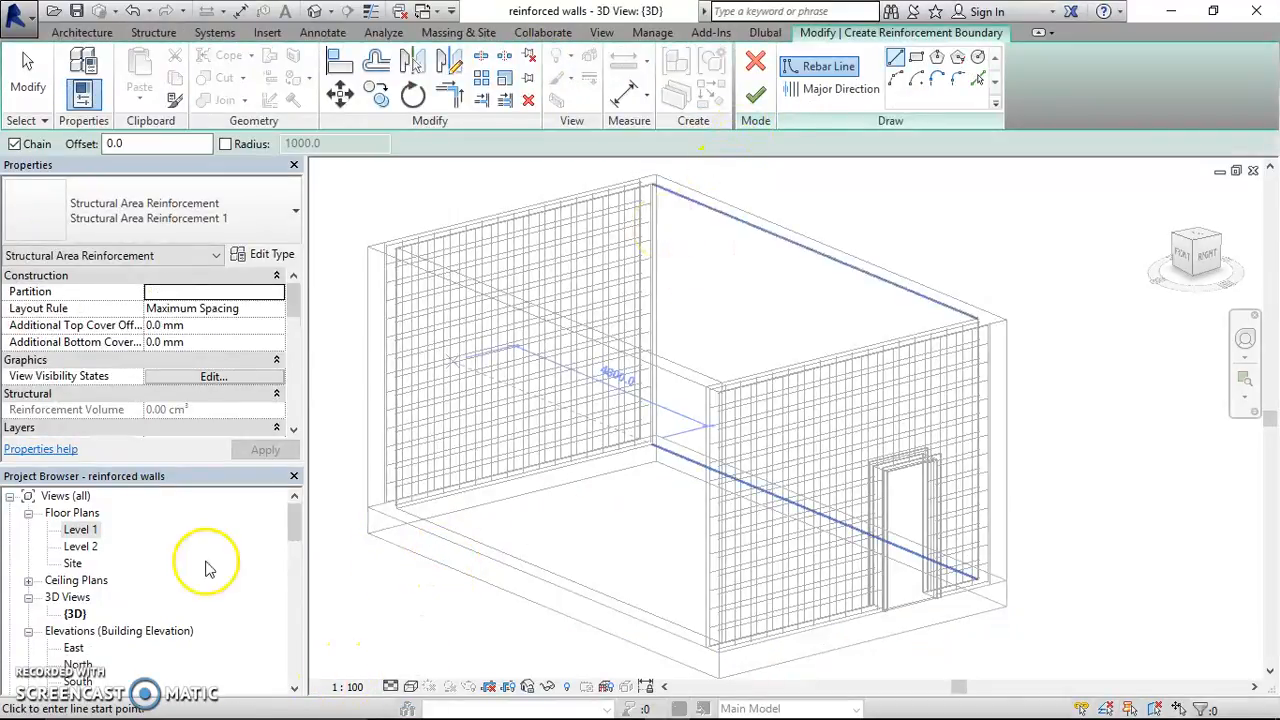
double_click(80, 530)
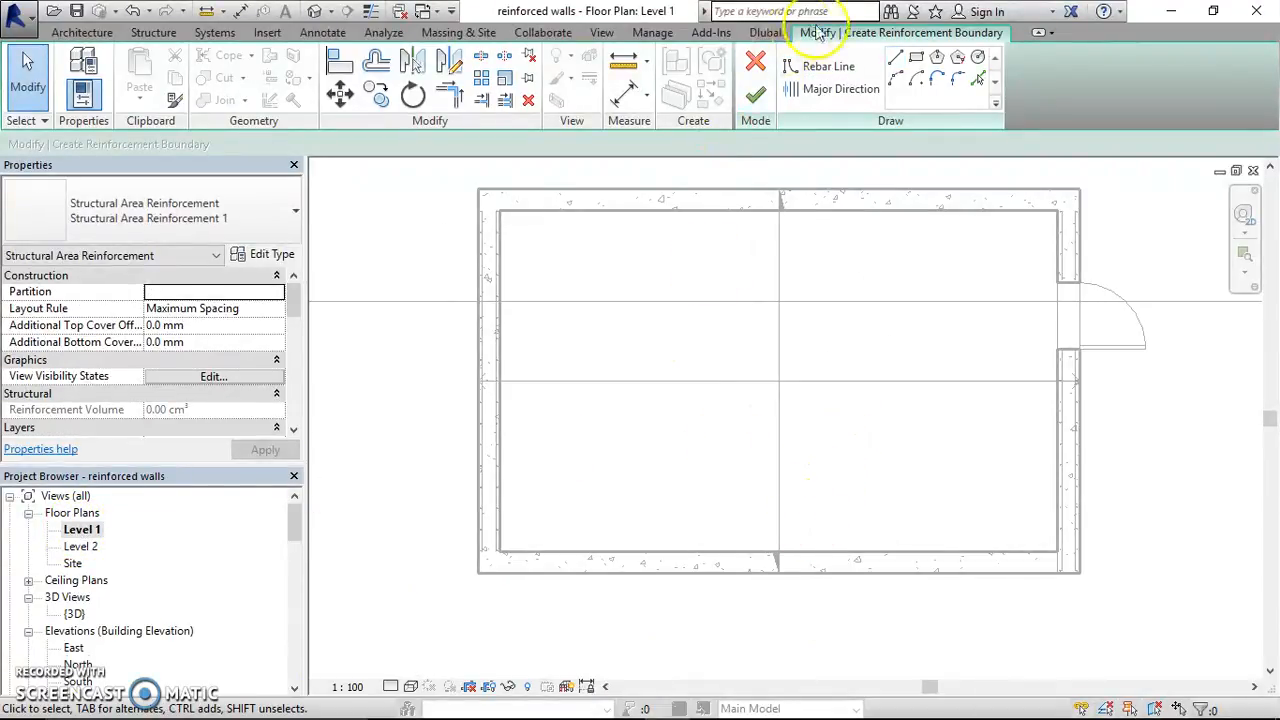
- Pick the slab's whole outer edge chain as the locked rebar boundary and finish the area reinforcement
left_click(838, 76)
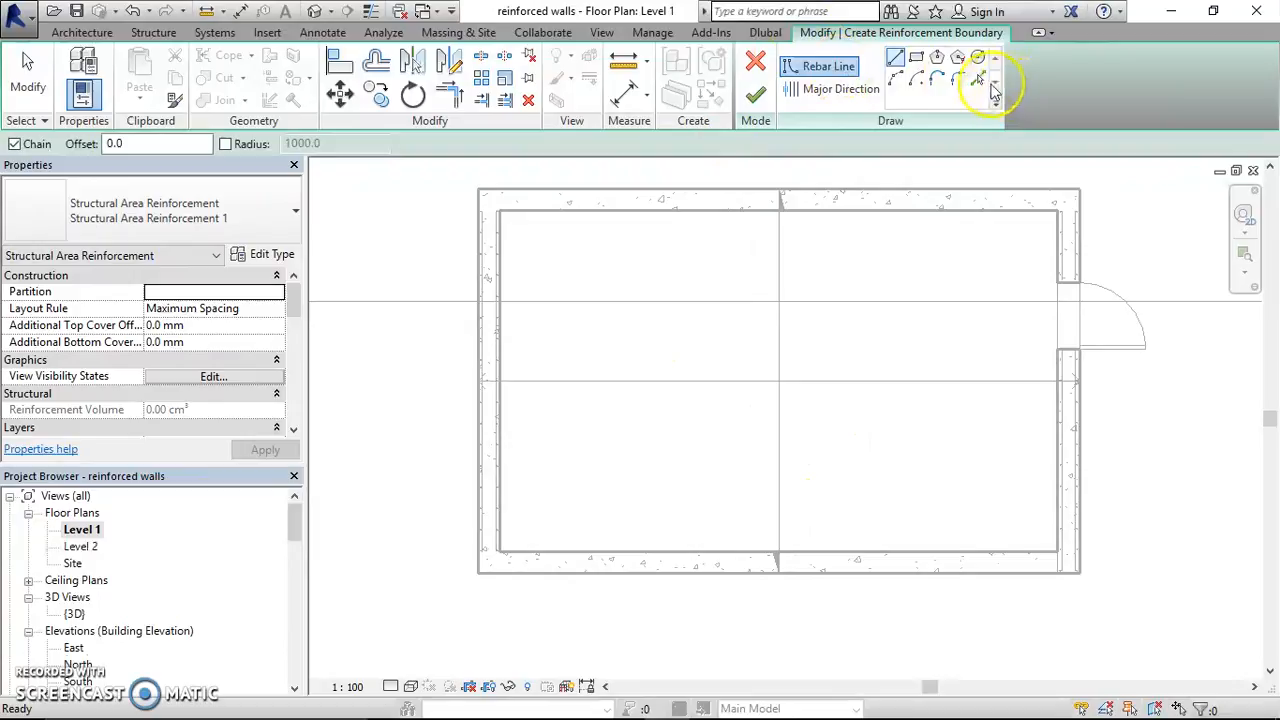
left_click(978, 80)
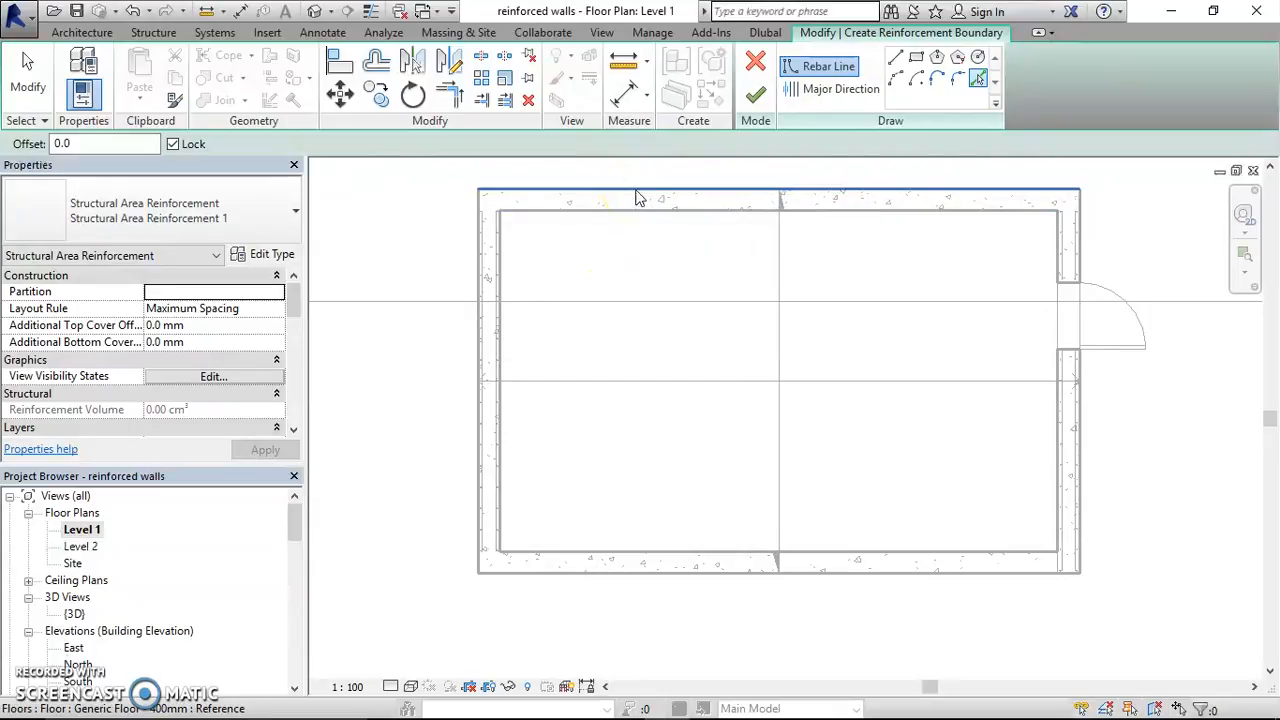
key("Tab")
key("Tab")
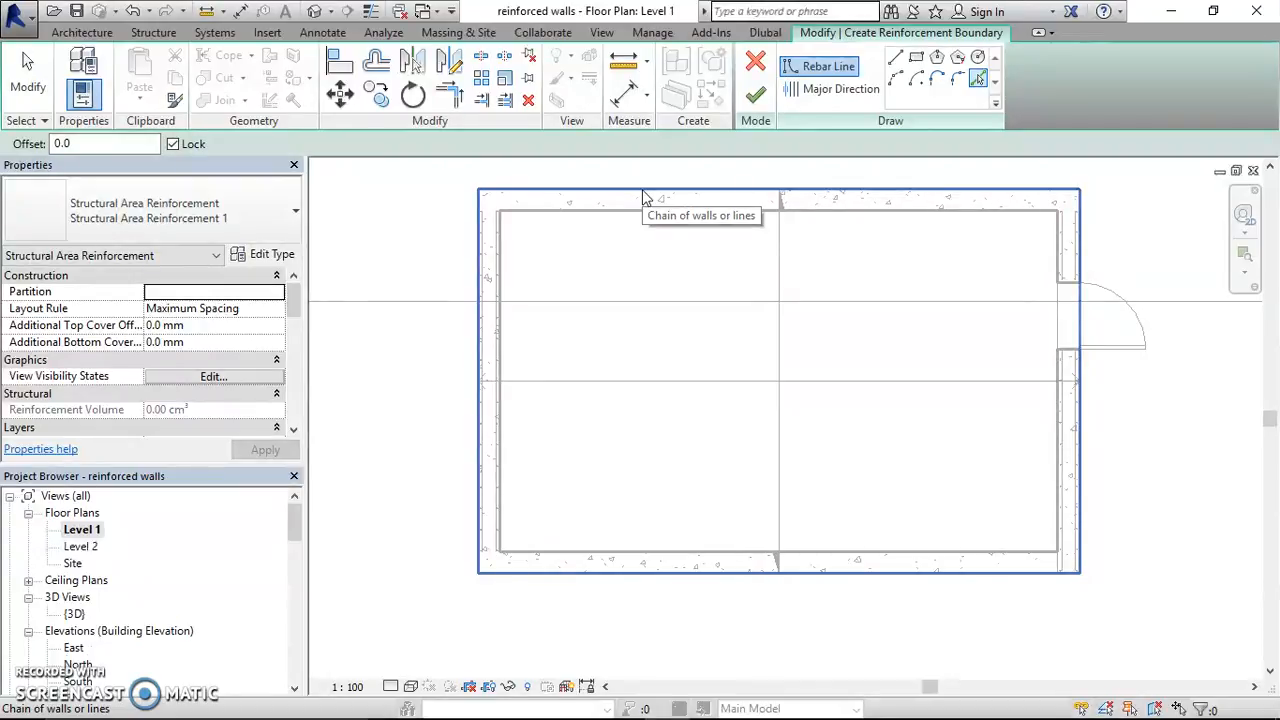
left_click(645, 197)
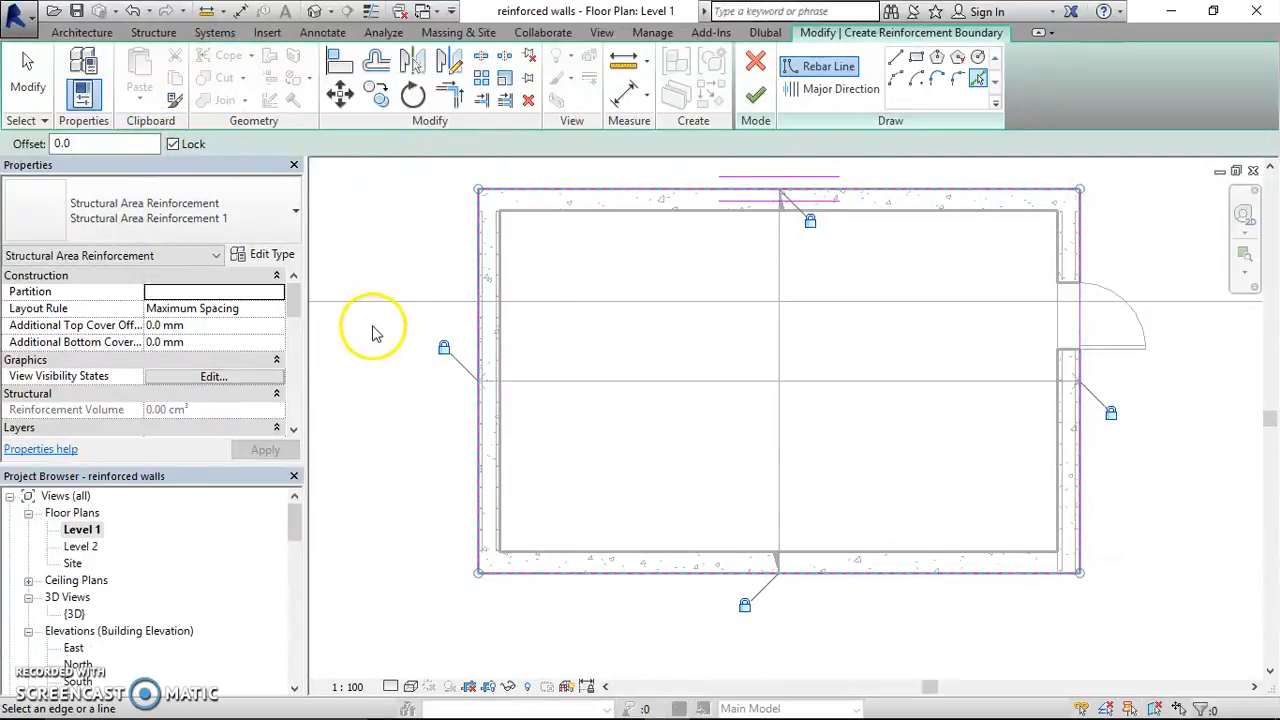
left_click(755, 97)
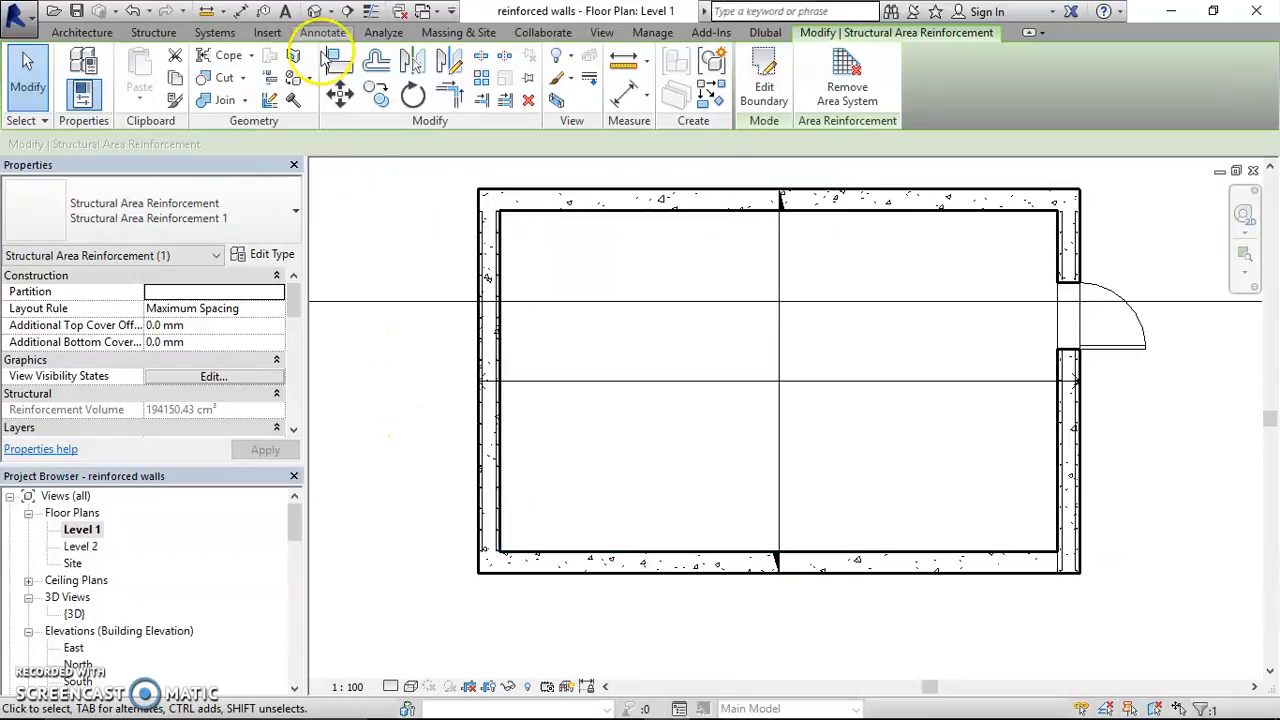
- Open the default 3D view and examine the reinforcement in the floor slab
left_click(316, 12)
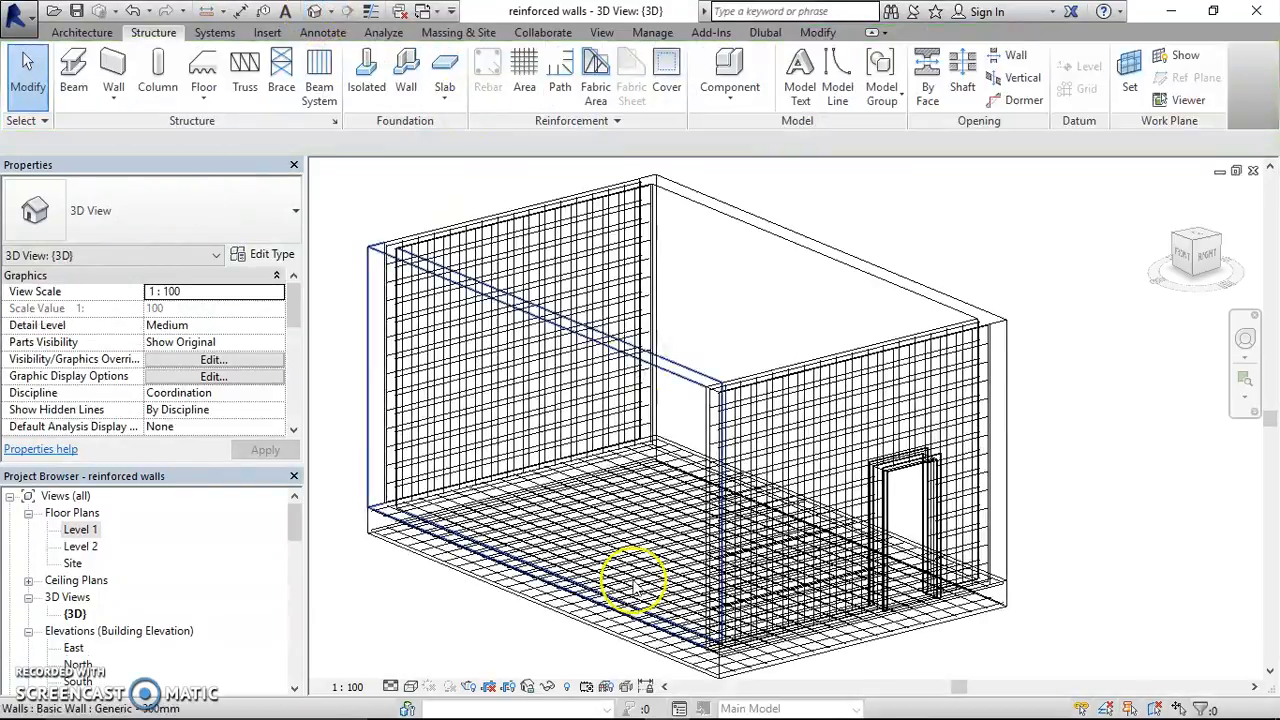
scroll(632, 540, "up", 3)
scroll(632, 540, "down", 4)
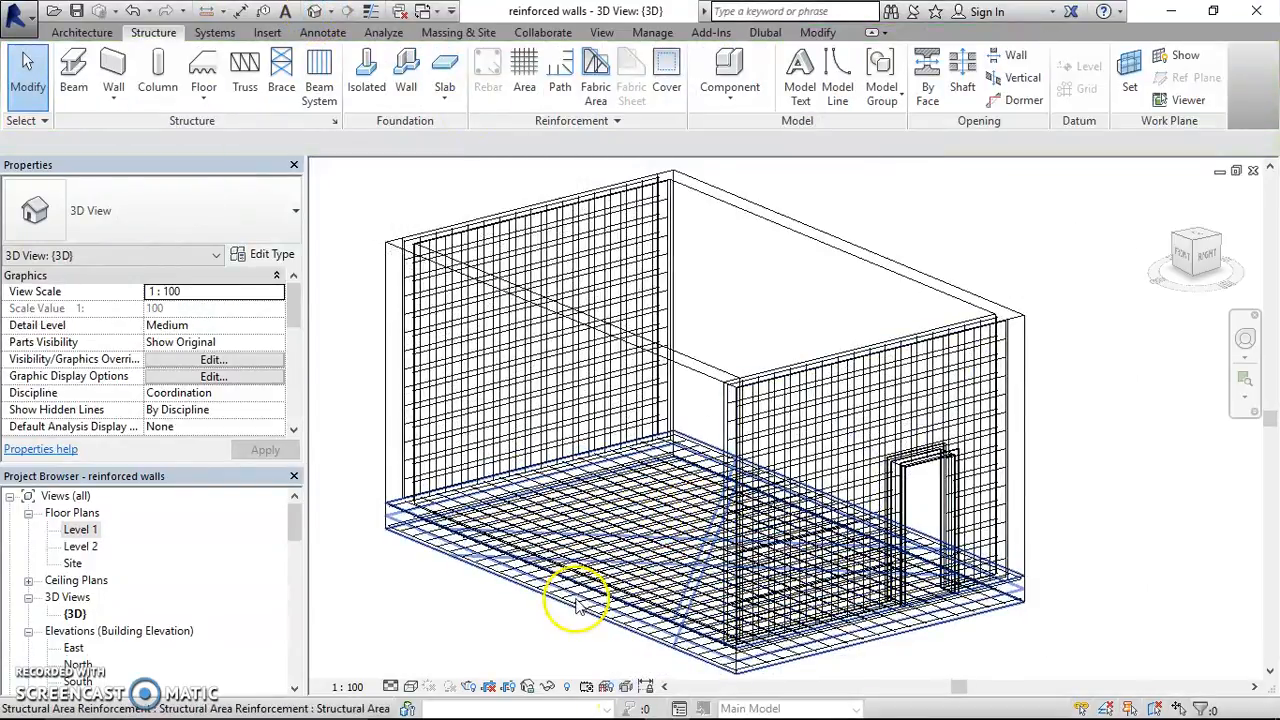
scroll(815, 345, "down", 2)
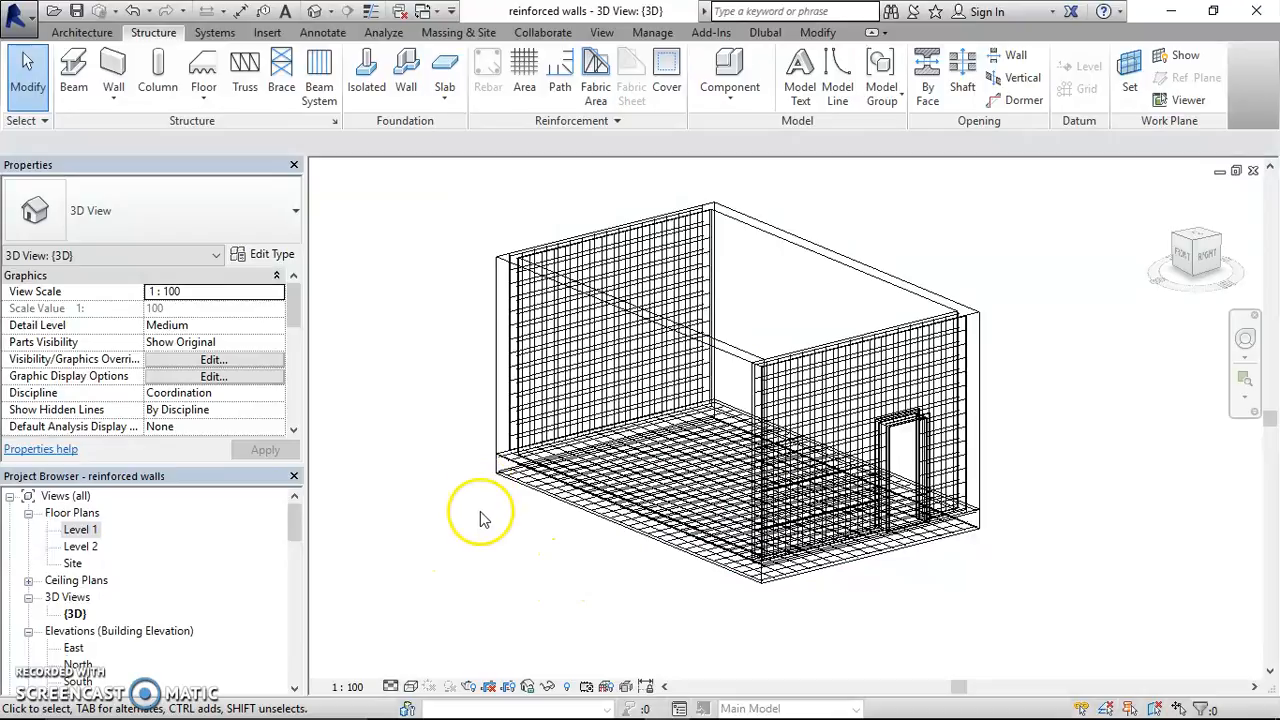
- In the Level 1 plan, create a rectangular shaft opening about 1700 mm wide through the floor, inside the room's left half
double_click(80, 530)
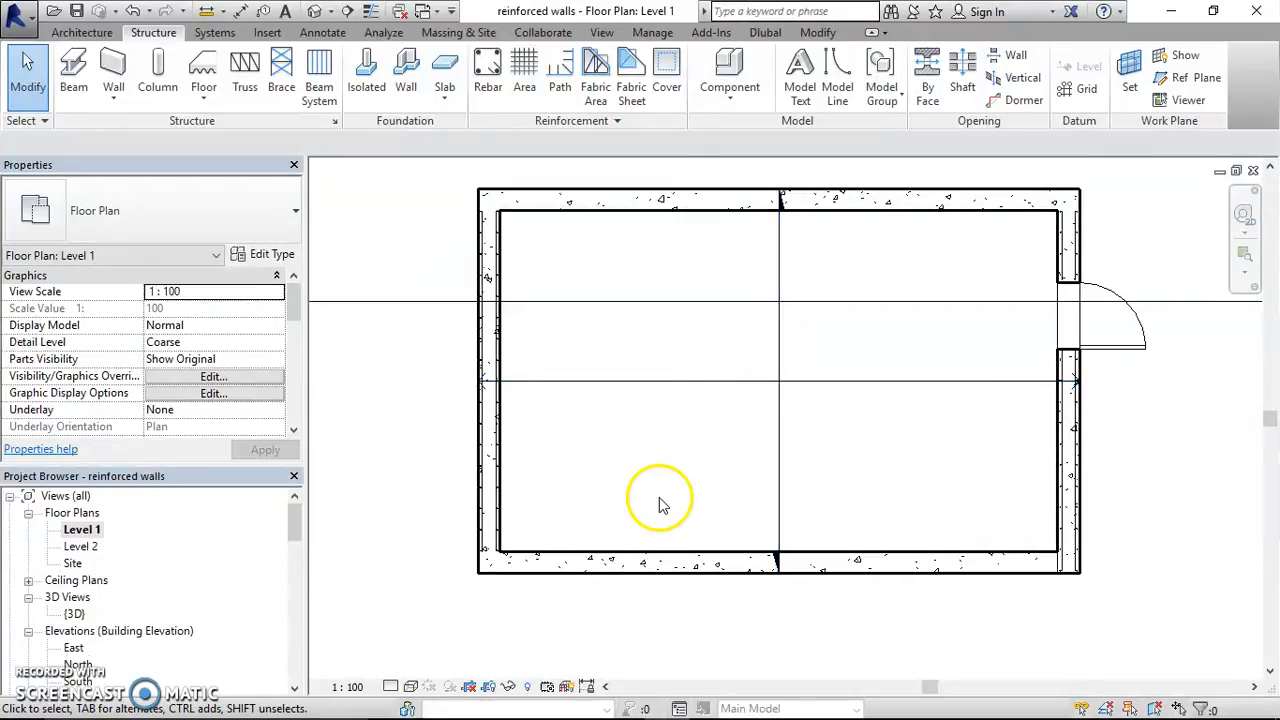
left_click(962, 80)
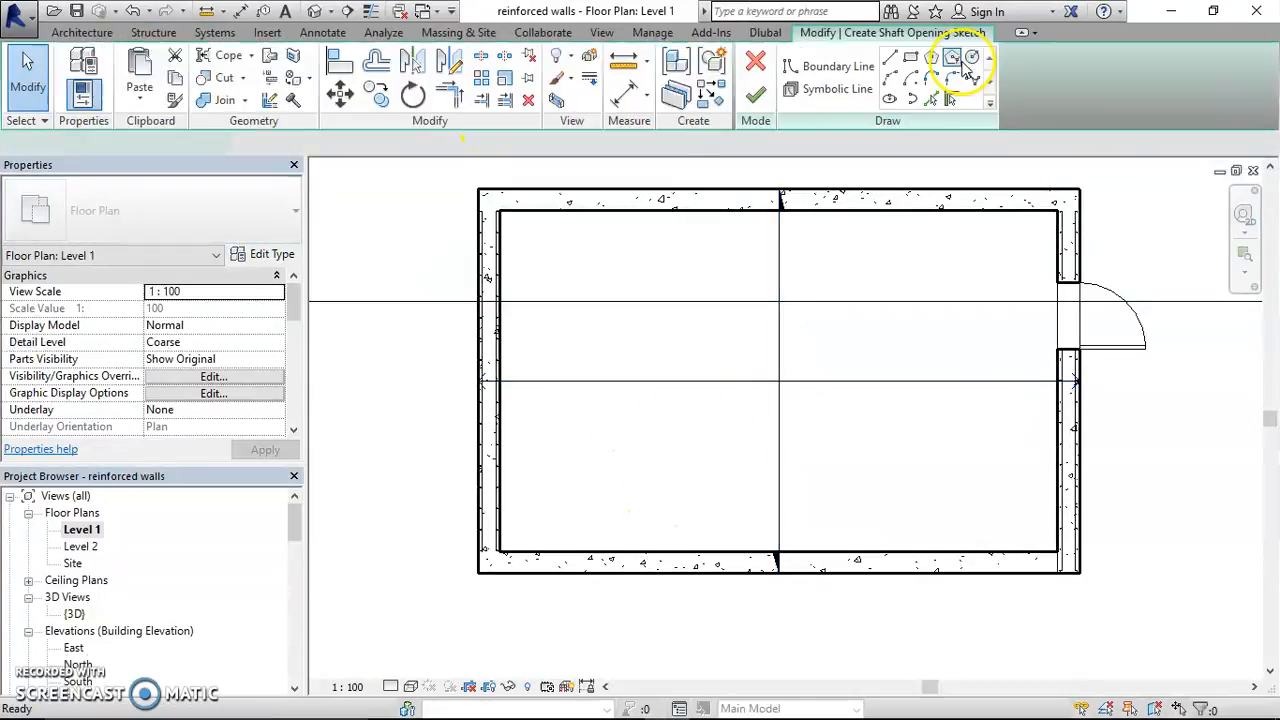
left_click(611, 322)
left_click(734, 322)
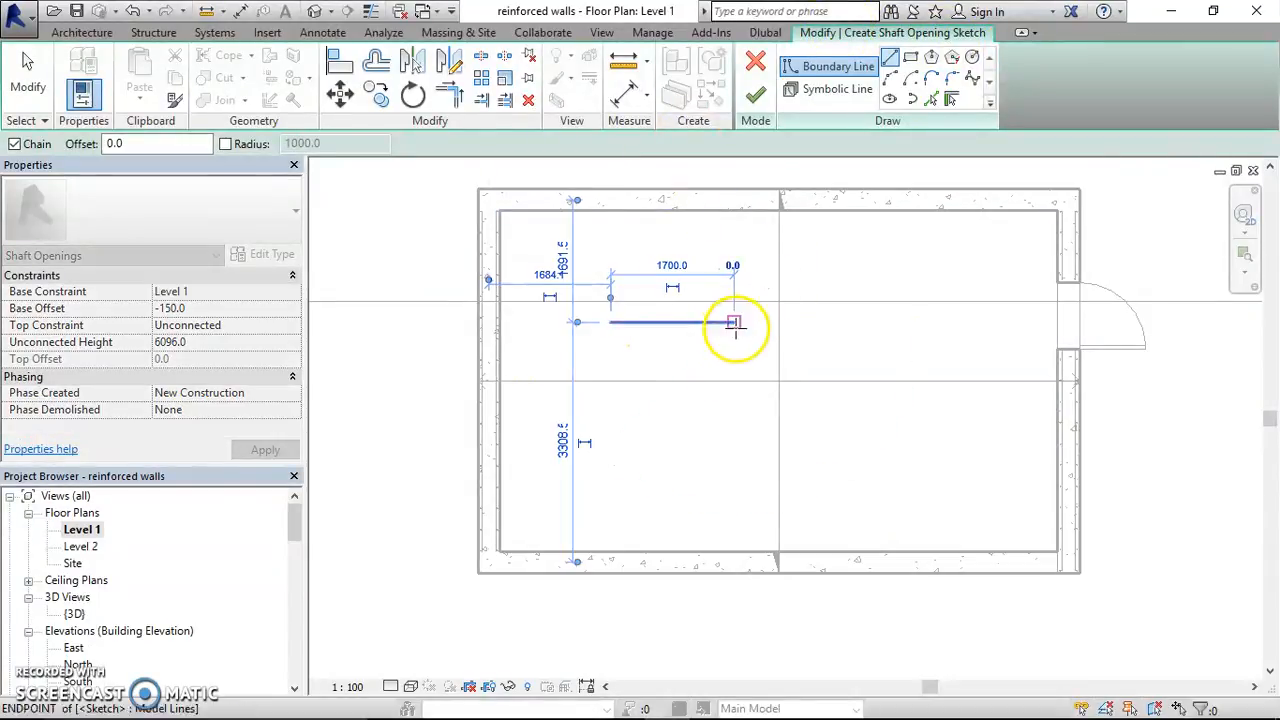
left_click(734, 424)
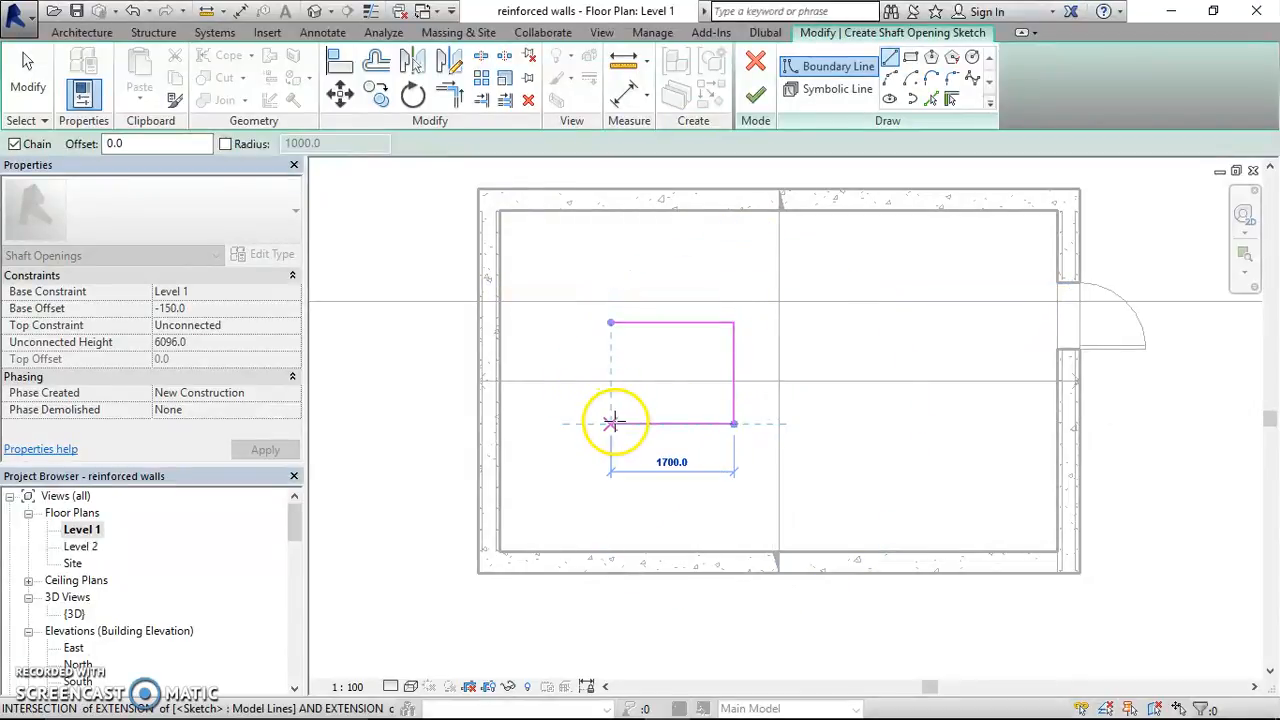
left_click(611, 424)
left_click(611, 322)
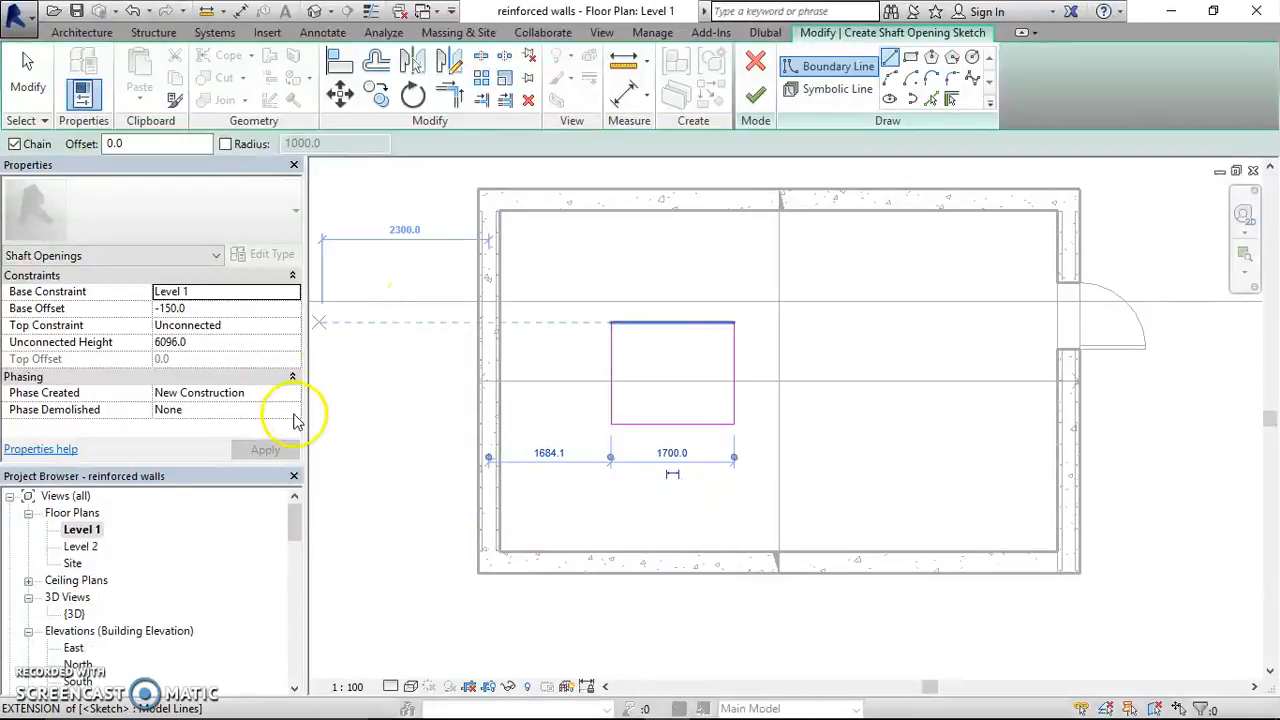
left_click(755, 97)
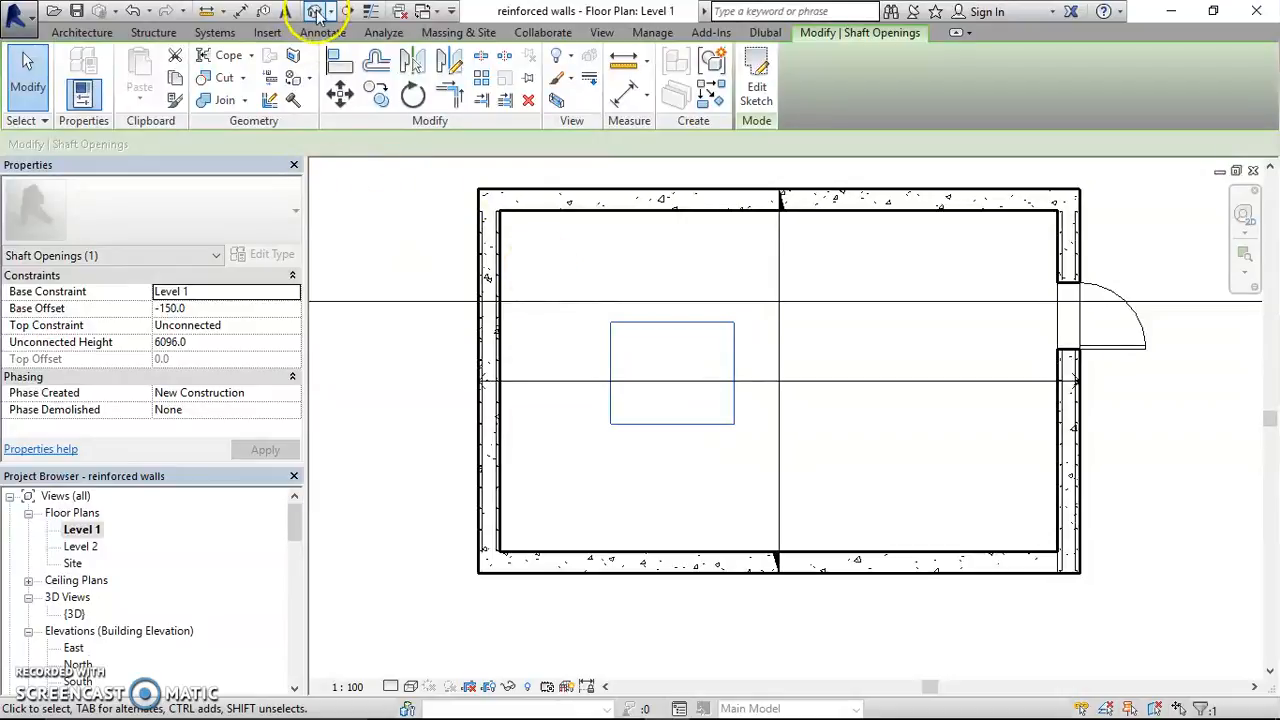
- Open the default 3D view and inspect the slab rebar around the shaft opening from above
left_click(316, 12)
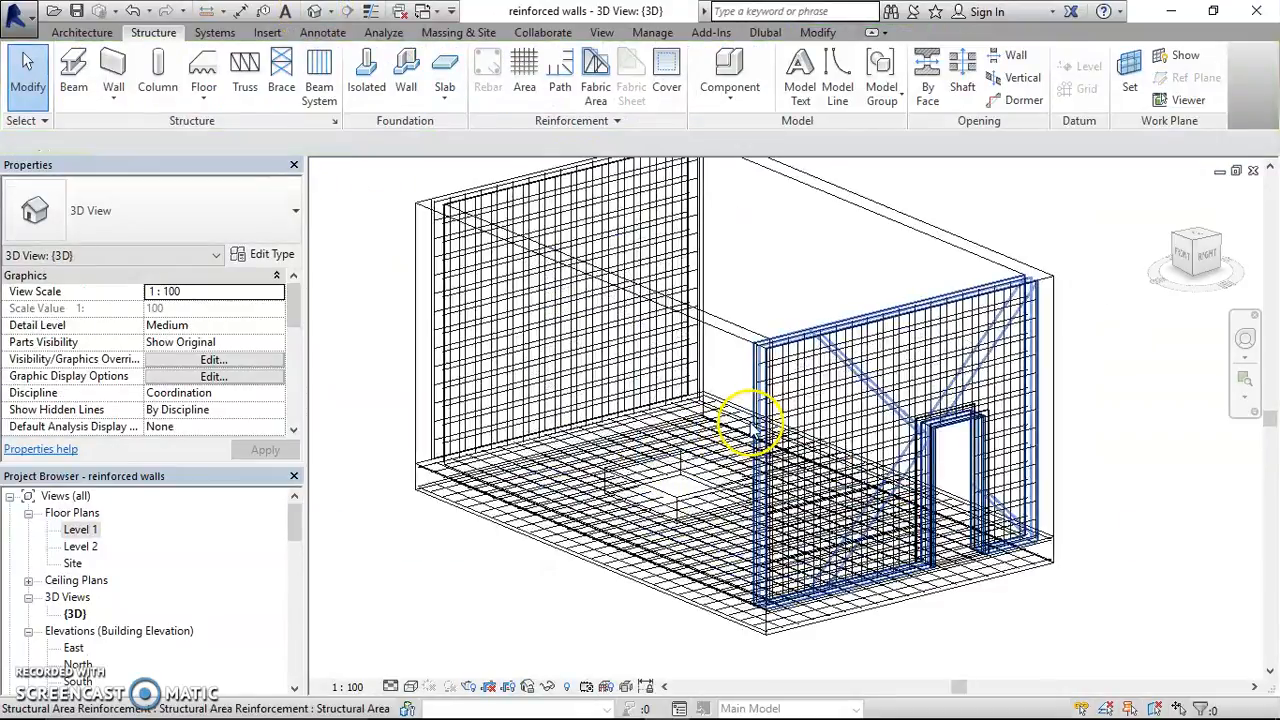
scroll(752, 425, "up", 2)
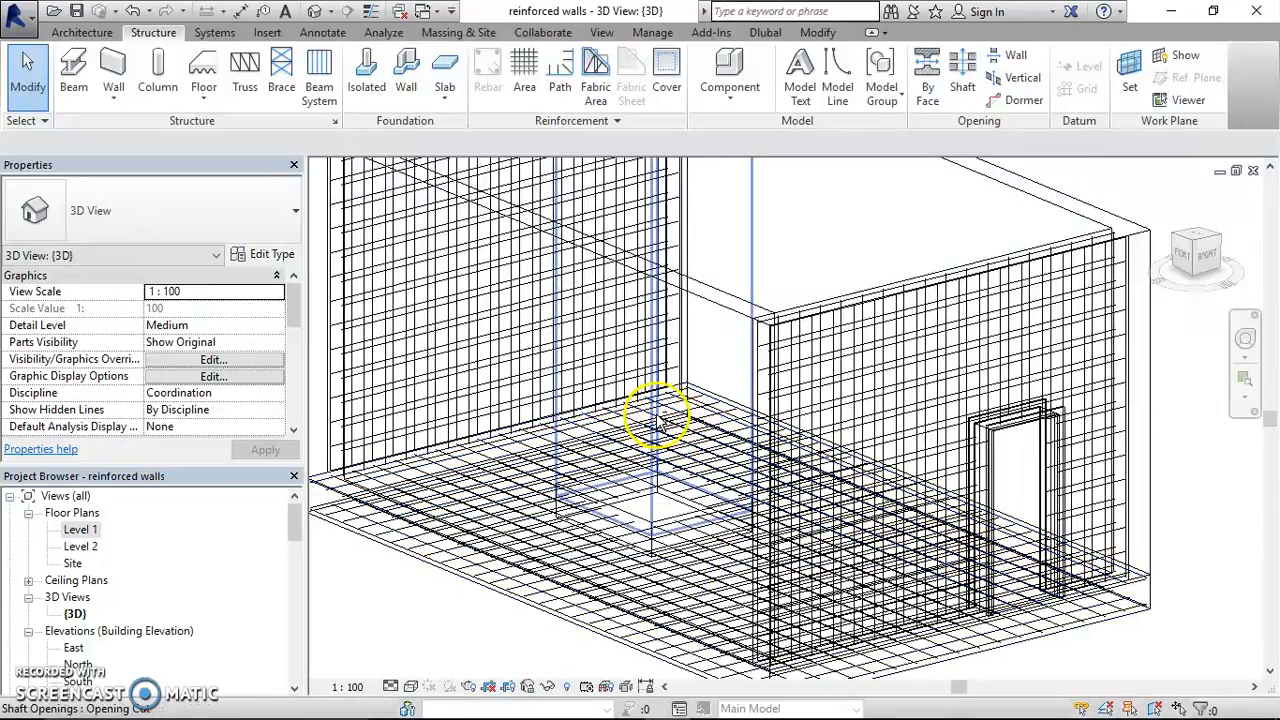
middle_click_drag(663, 406, 688, 490, "shift")
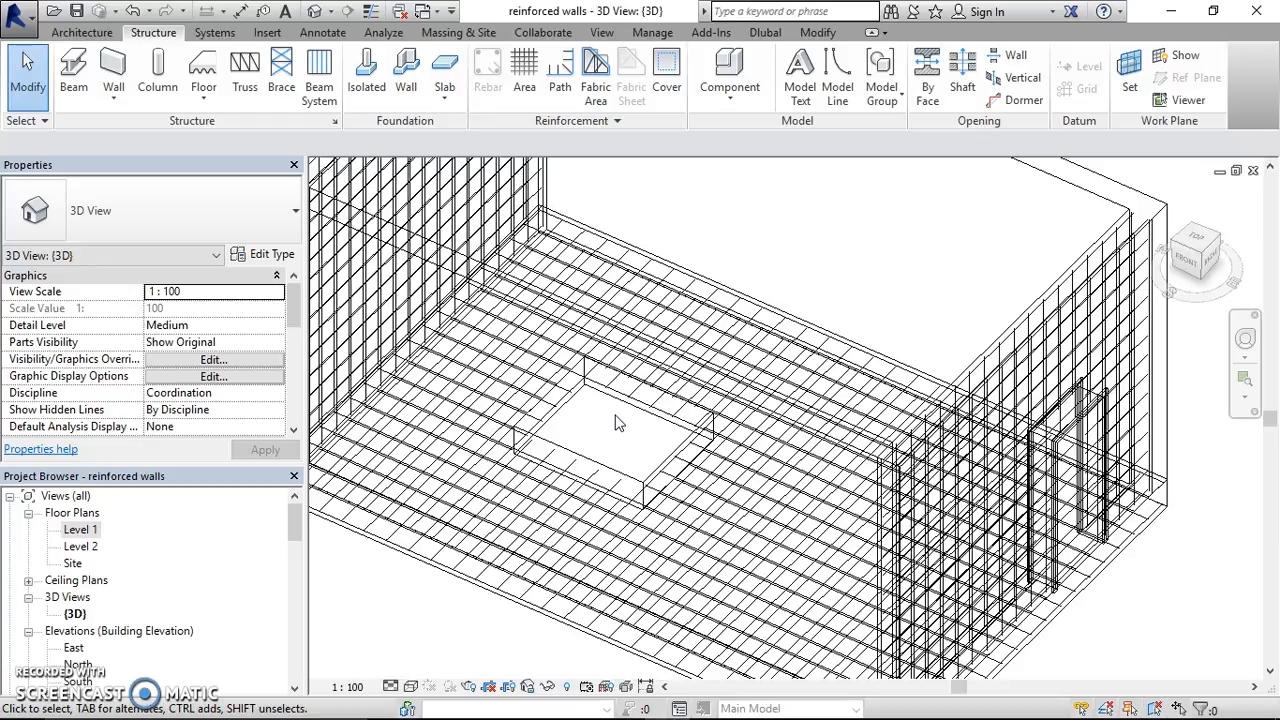
scroll(617, 425, "down", 2)
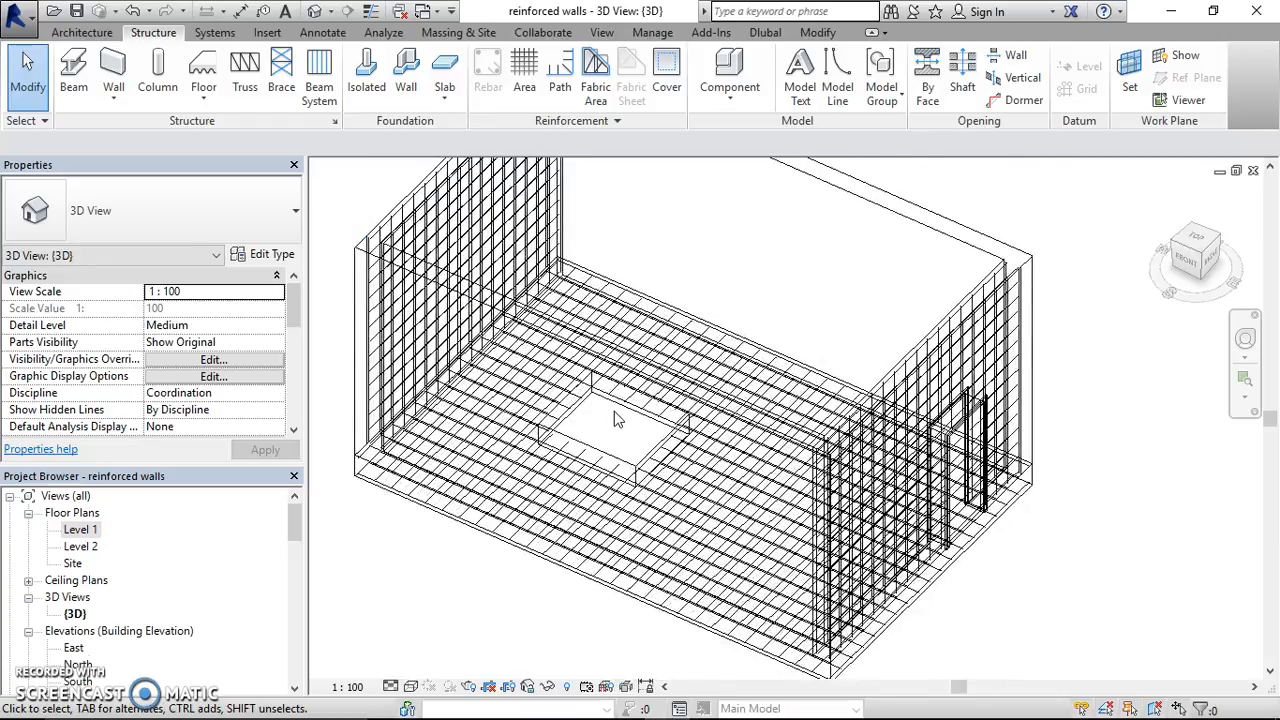
scroll(617, 458, "down", 1)
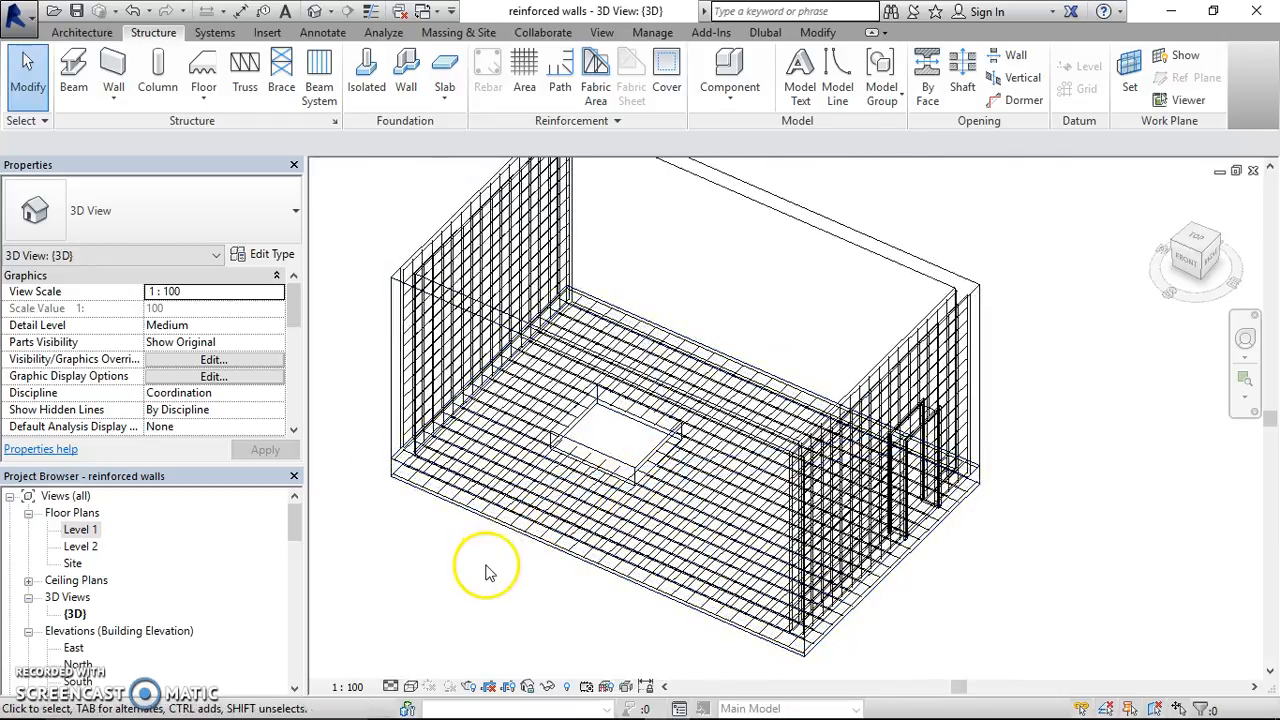